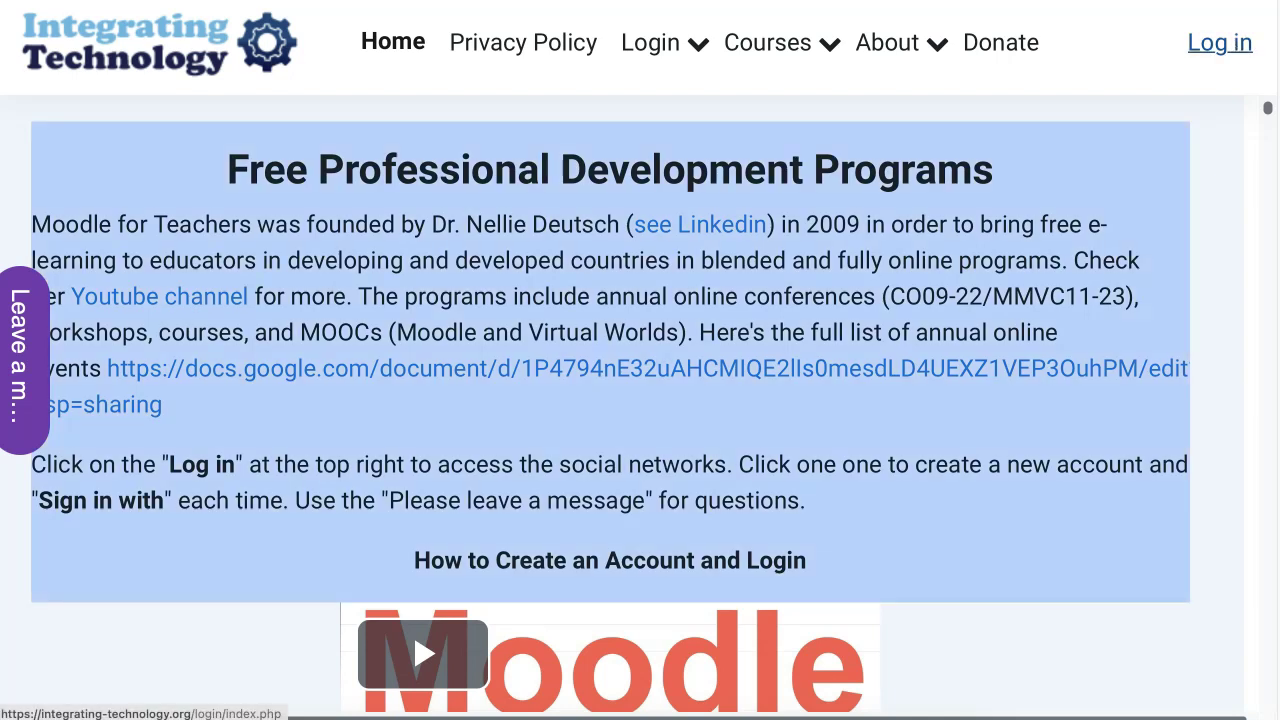
Open the login page and scroll down to the Google, Facebook, Microsoft, LinkedIn and Yahoo sign-in buttons
{"action": "left_click", "coordinate": [1236, 50]}
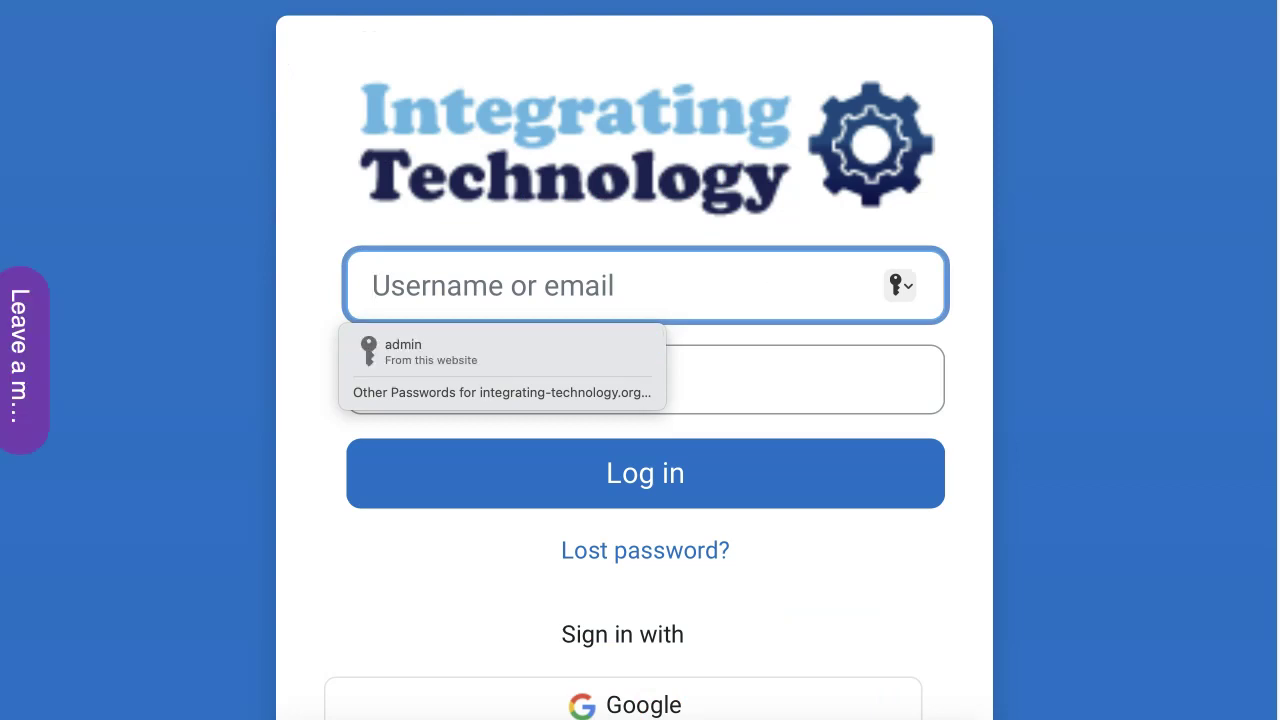
{"action": "scroll", "coordinate": [960, 466], "scroll_direction": "down", "scroll_amount": 2}
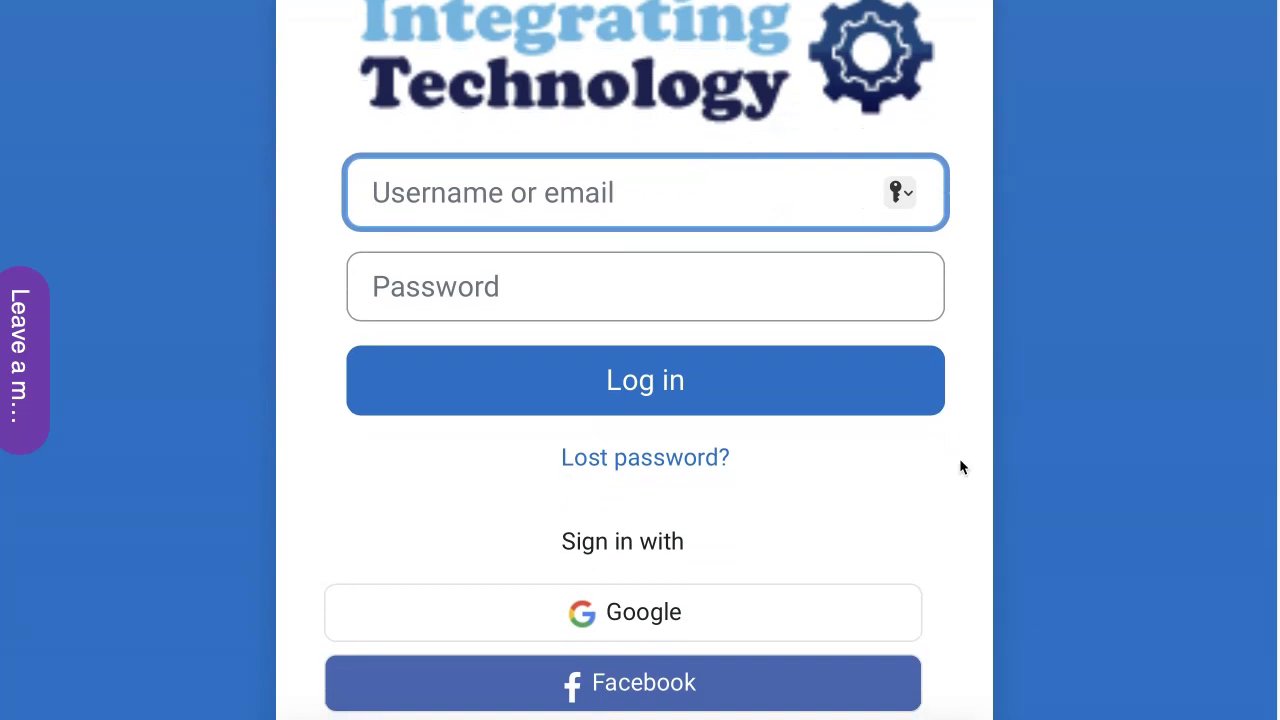
{"action": "scroll", "coordinate": [960, 466], "scroll_direction": "down", "scroll_amount": 3}
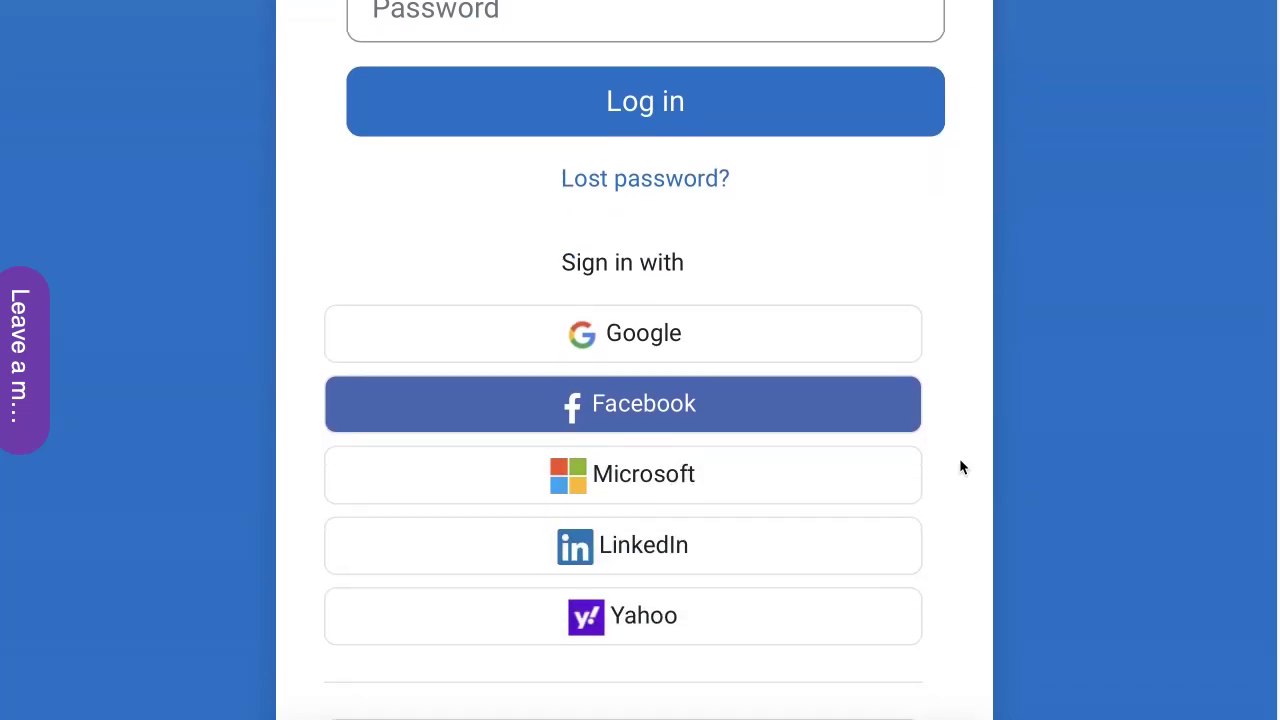
{"action": "scroll", "coordinate": [960, 467], "scroll_direction": "down", "scroll_amount": 1}
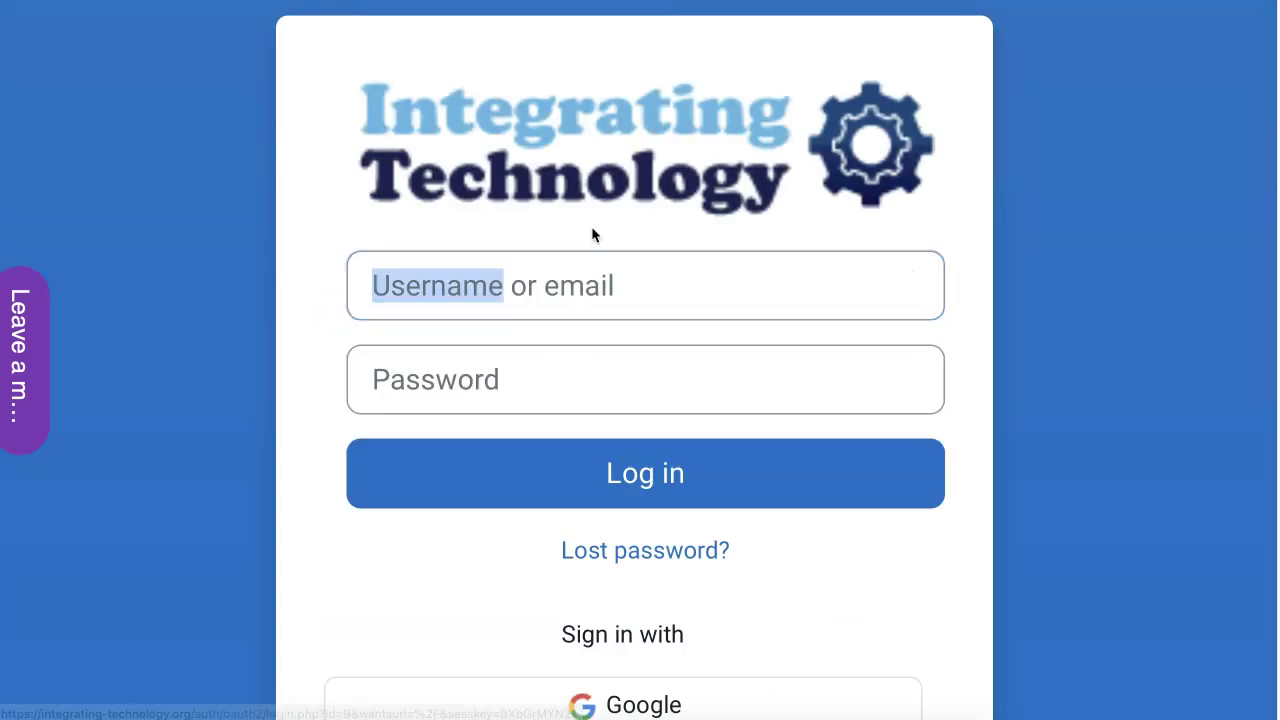
{"action": "scroll", "coordinate": [591, 230], "scroll_direction": "down", "scroll_amount": 3}
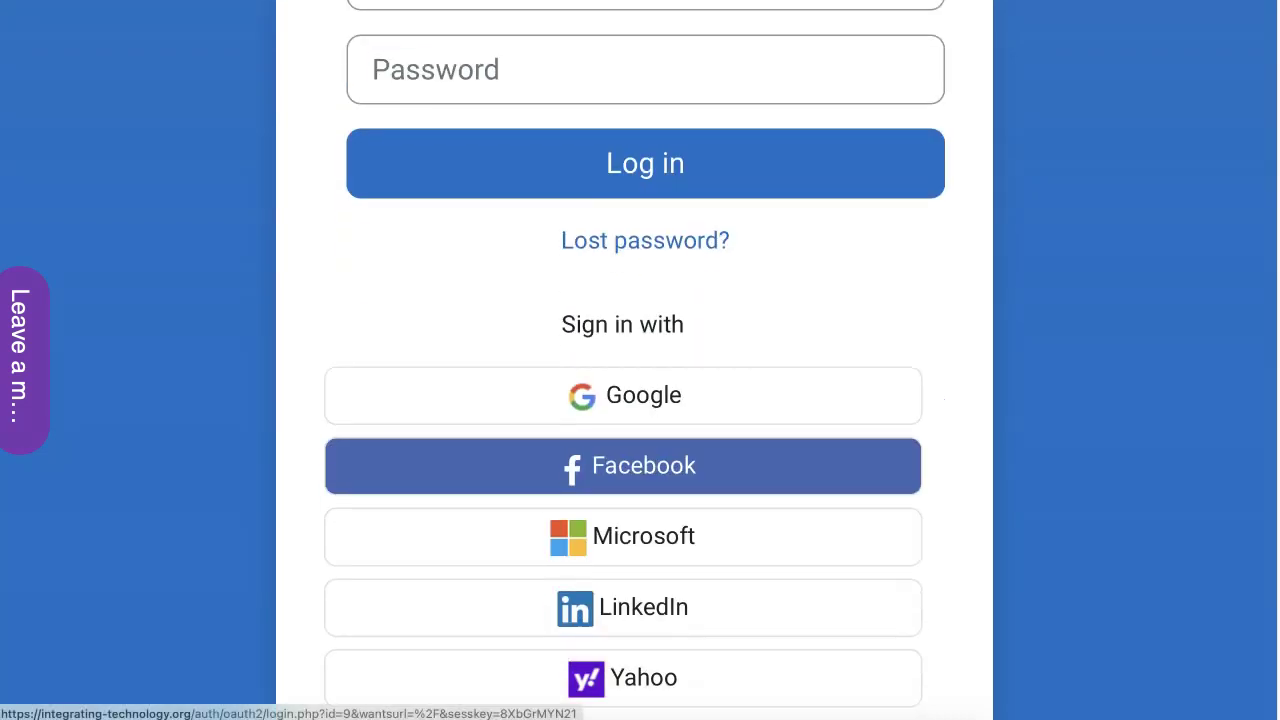
Sign in with Google, choosing the first listed account in the account chooser
{"action": "left_click", "coordinate": [628, 392]}
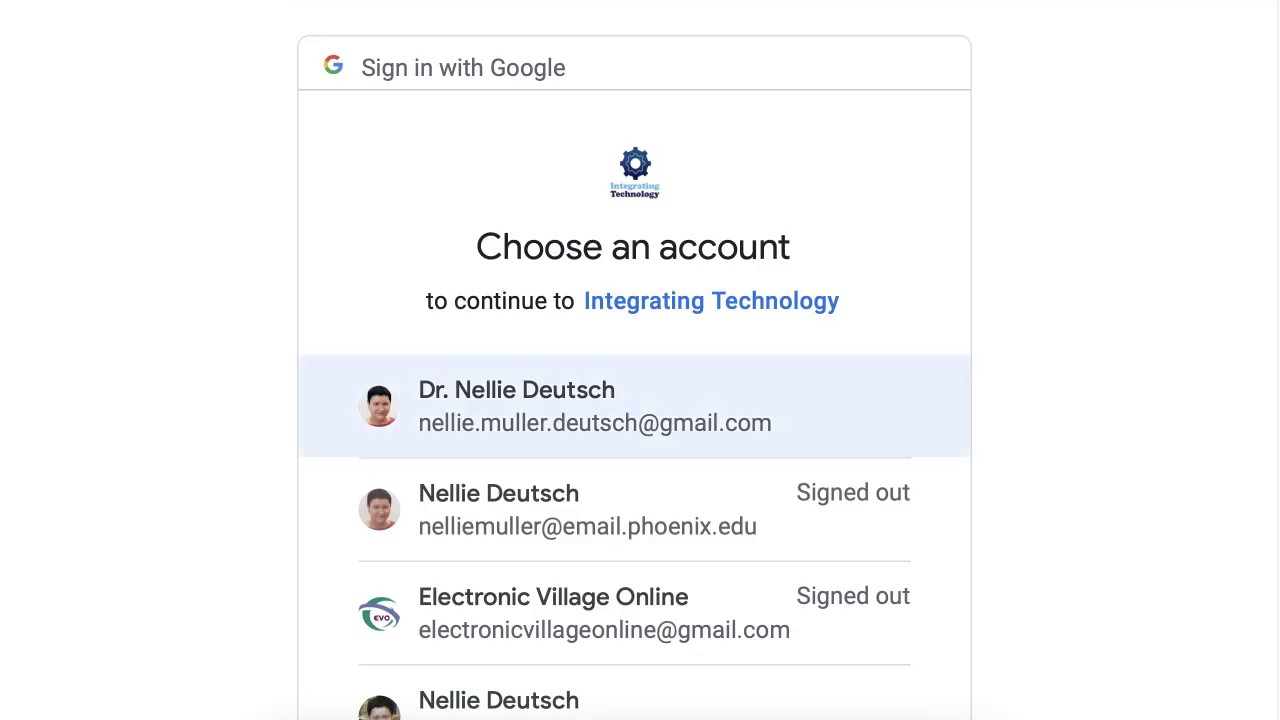
{"action": "left_click", "coordinate": [570, 408]}
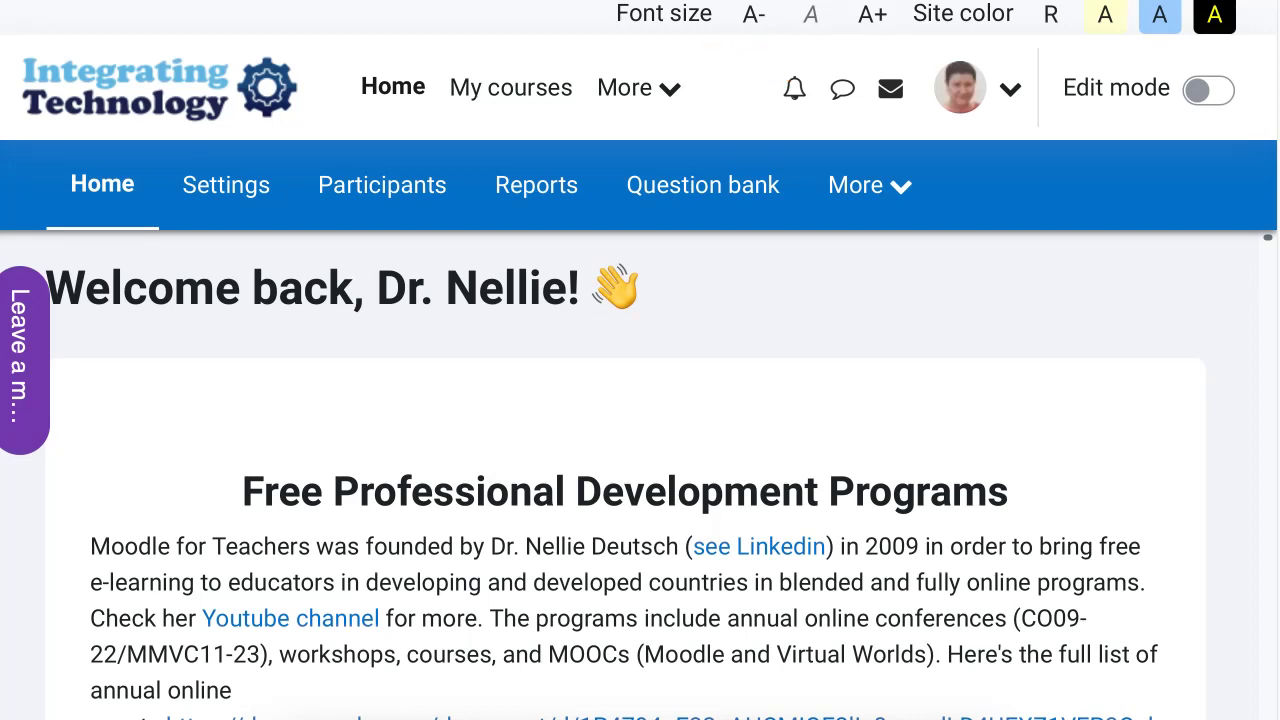
Go to Site administration through the More menu
{"action": "left_click", "coordinate": [635, 88]}
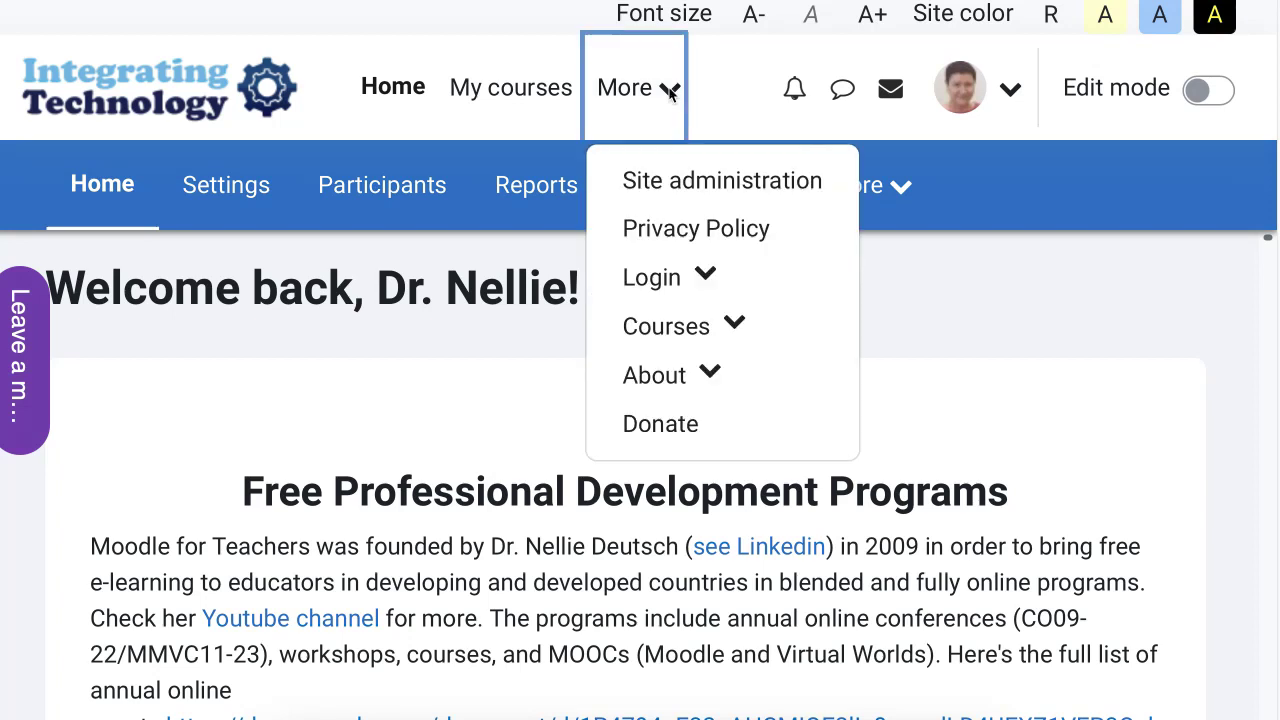
{"action": "key", "text": "Down"}
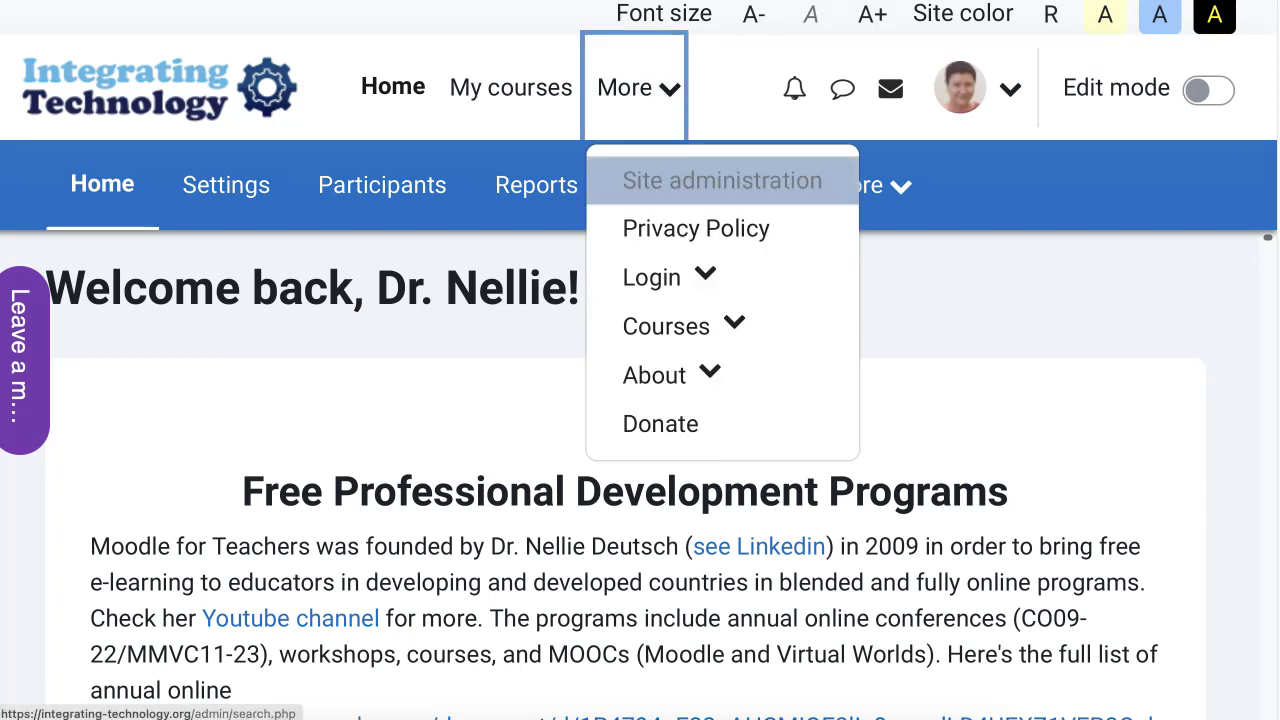
{"action": "key", "text": "Down"}
{"action": "key", "text": "Down"}
{"action": "key", "text": "Up"}
{"action": "key", "text": "Up"}
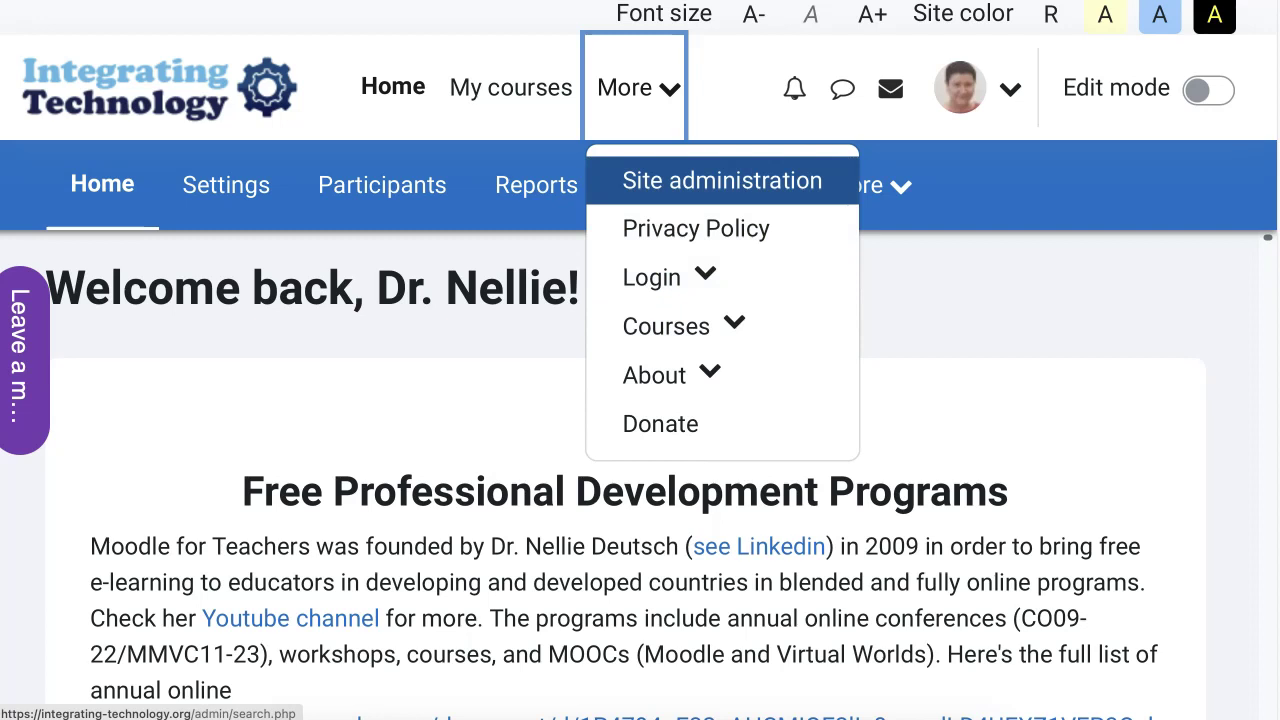
{"action": "left_click", "coordinate": [766, 180]}
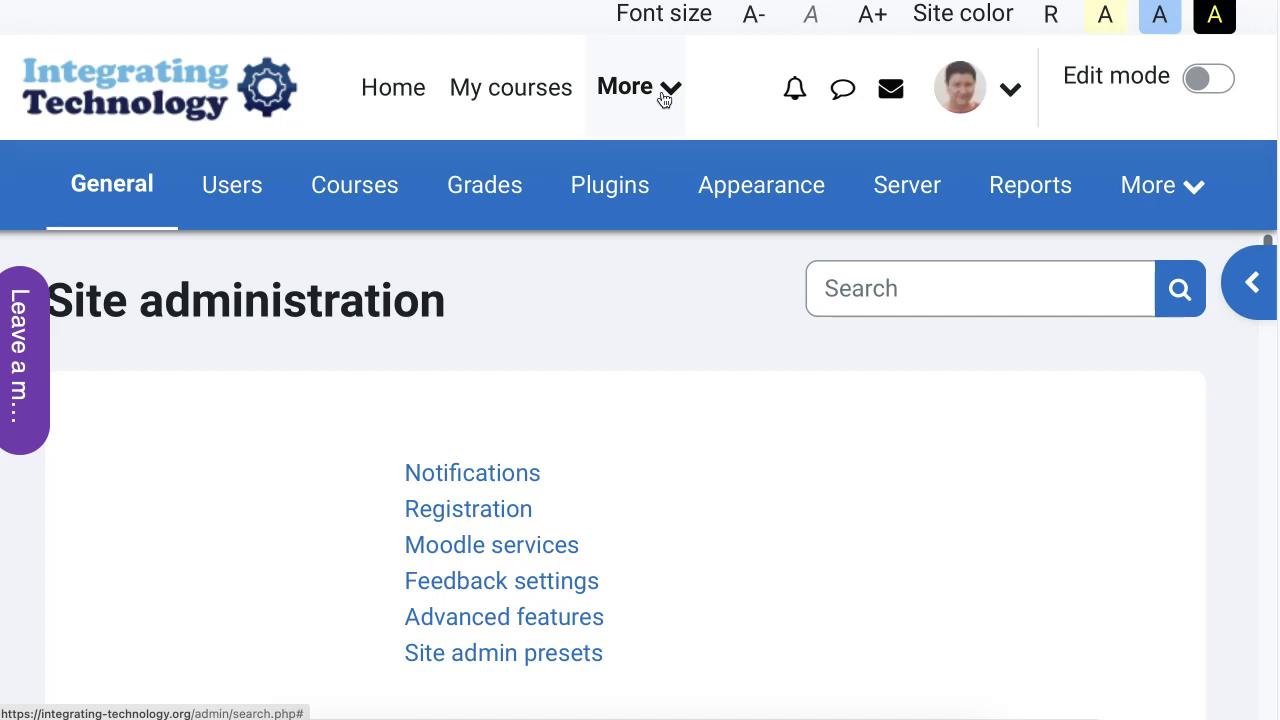
Search the administration settings for 'Theme'
{"action": "scroll", "coordinate": [640, 168], "scroll_direction": "down", "scroll_amount": 1}
{"action": "scroll", "coordinate": [640, 400], "scroll_direction": "down", "scroll_amount": 1}
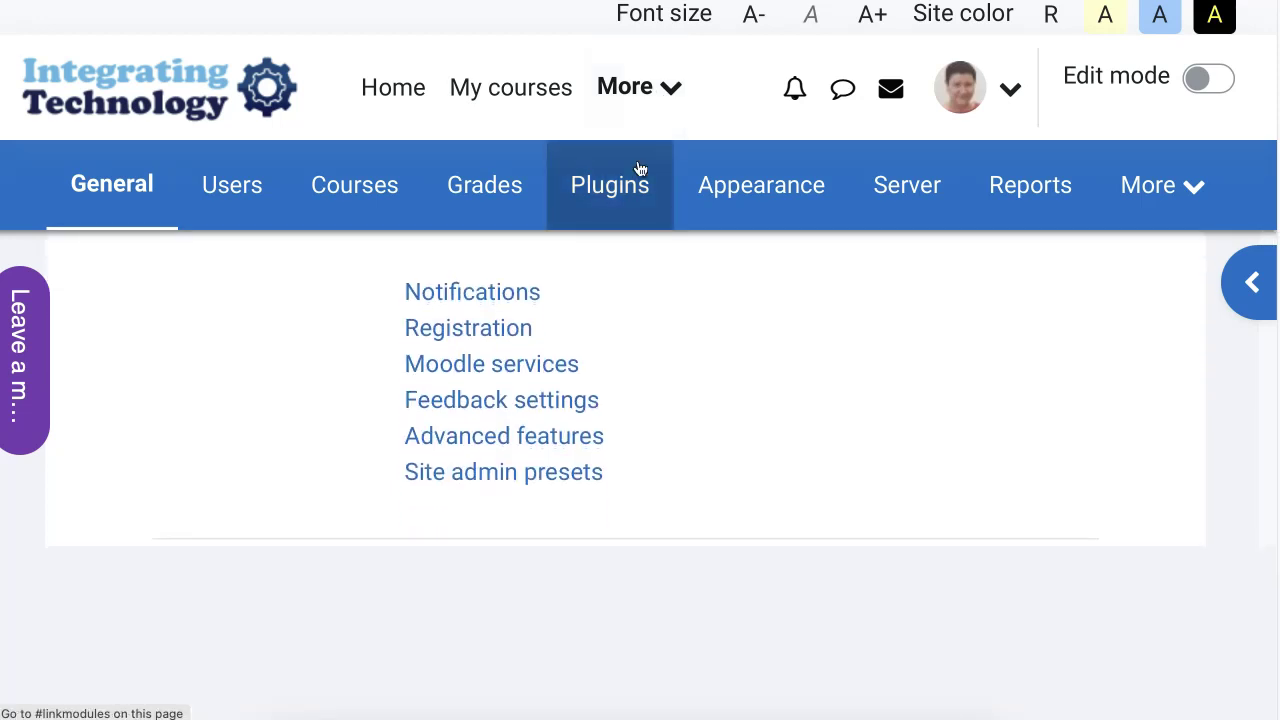
{"action": "scroll", "coordinate": [652, 265], "scroll_direction": "up", "scroll_amount": 1}
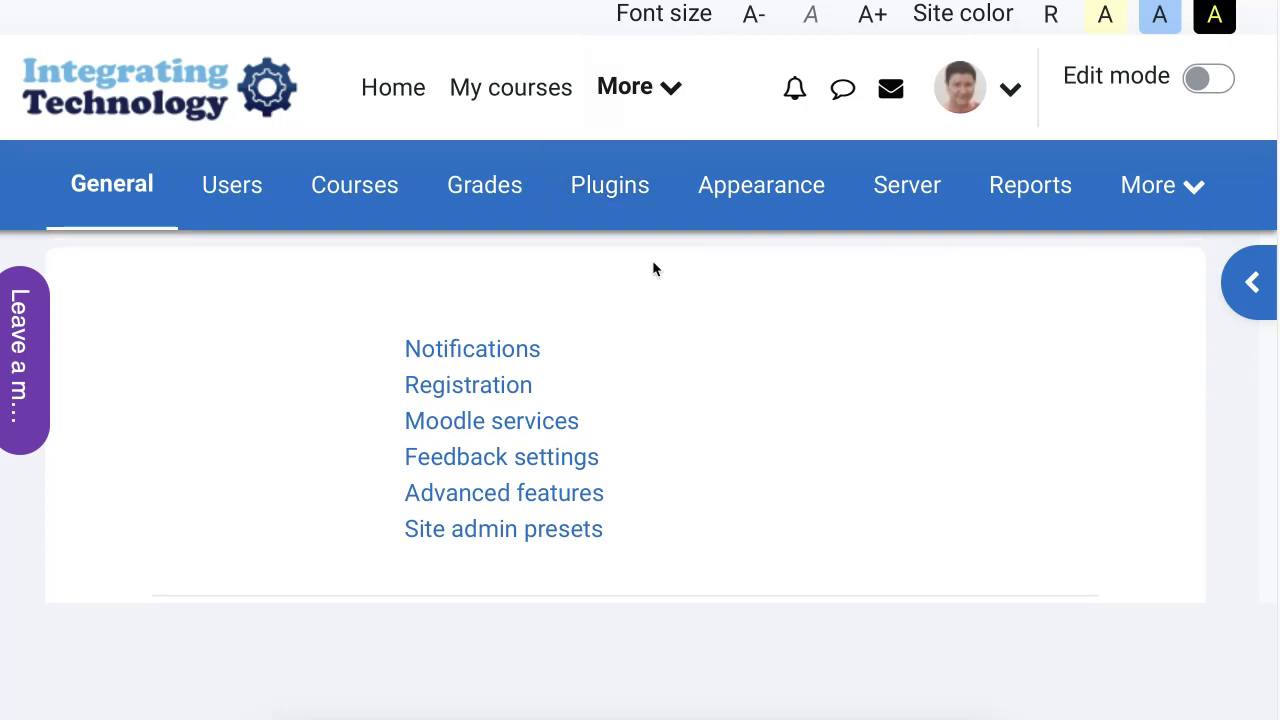
{"action": "scroll", "coordinate": [652, 268], "scroll_direction": "up", "scroll_amount": 2}
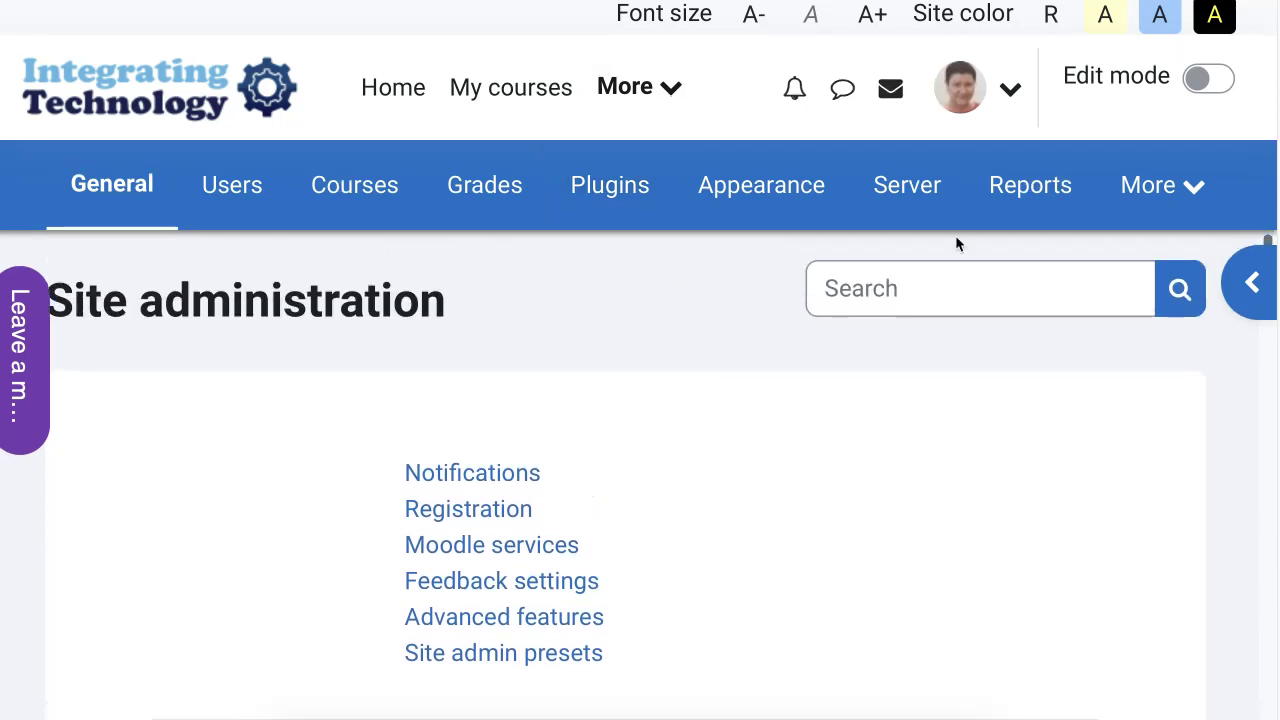
{"action": "left_click", "coordinate": [890, 277]}
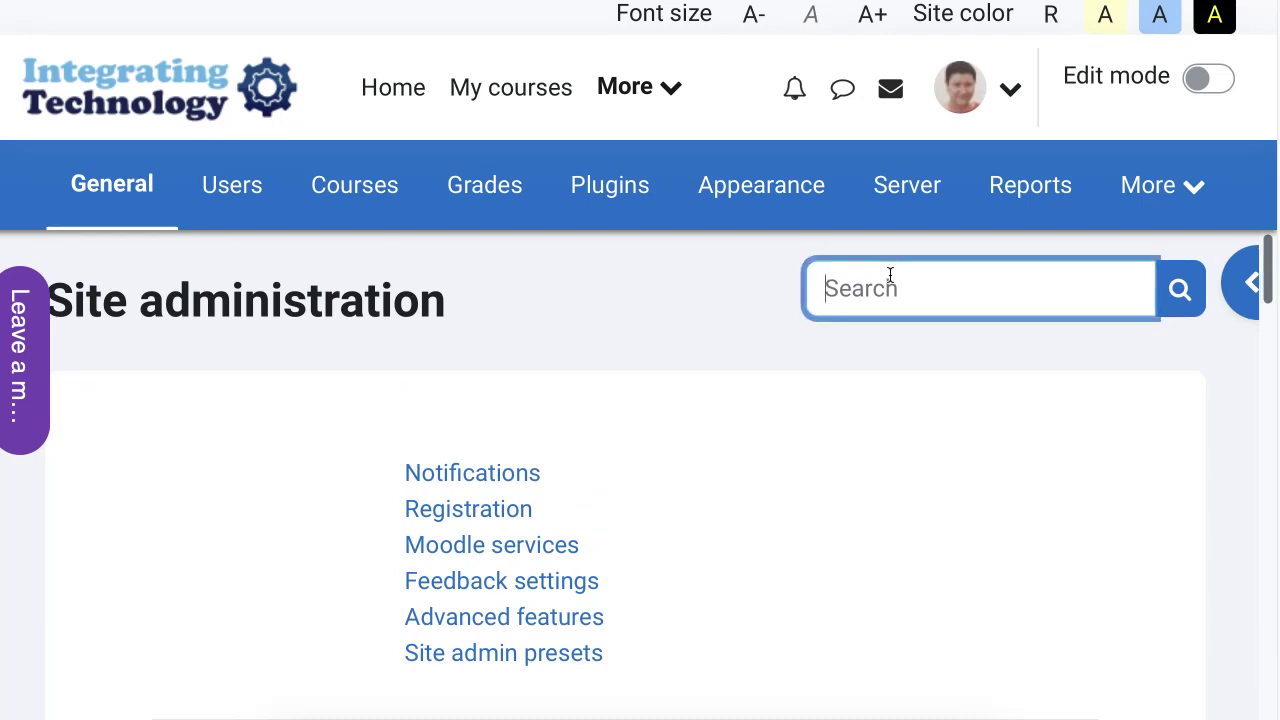
{"action": "type", "text": "Theme"}
{"action": "key", "text": "Return"}
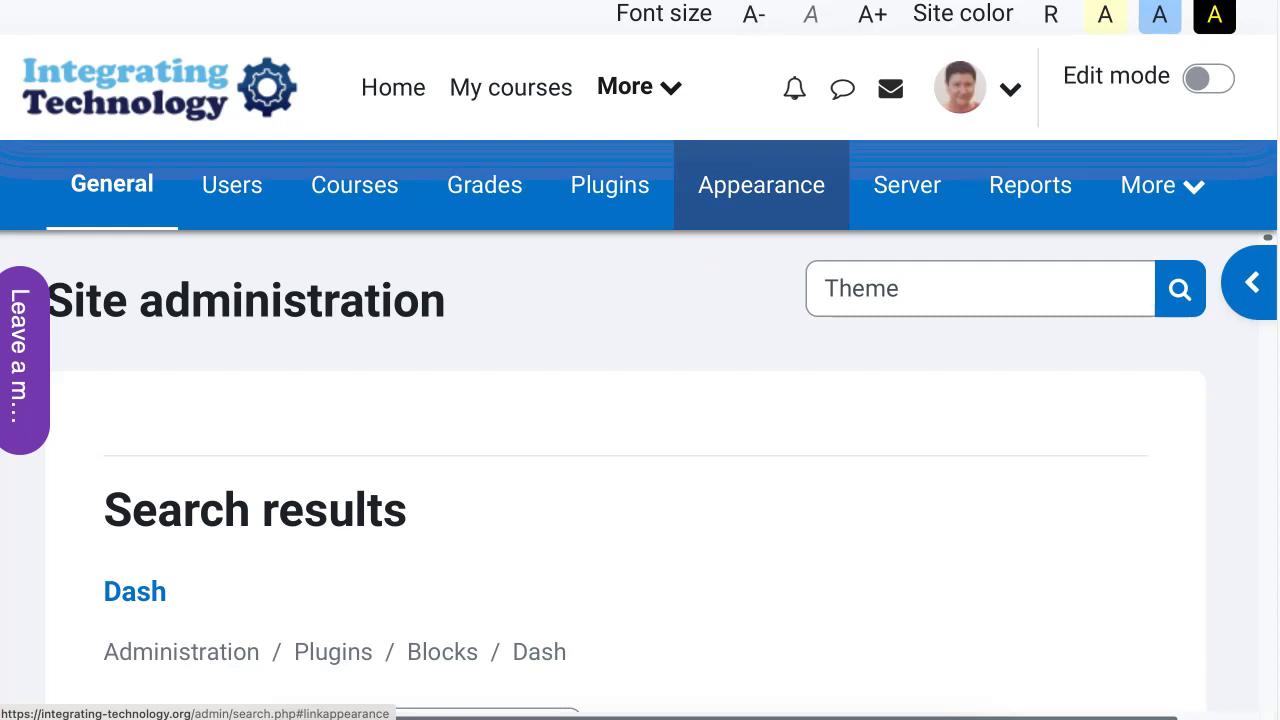
Open the Appearance category and scroll down to its Themes group
{"action": "left_click", "coordinate": [781, 201]}
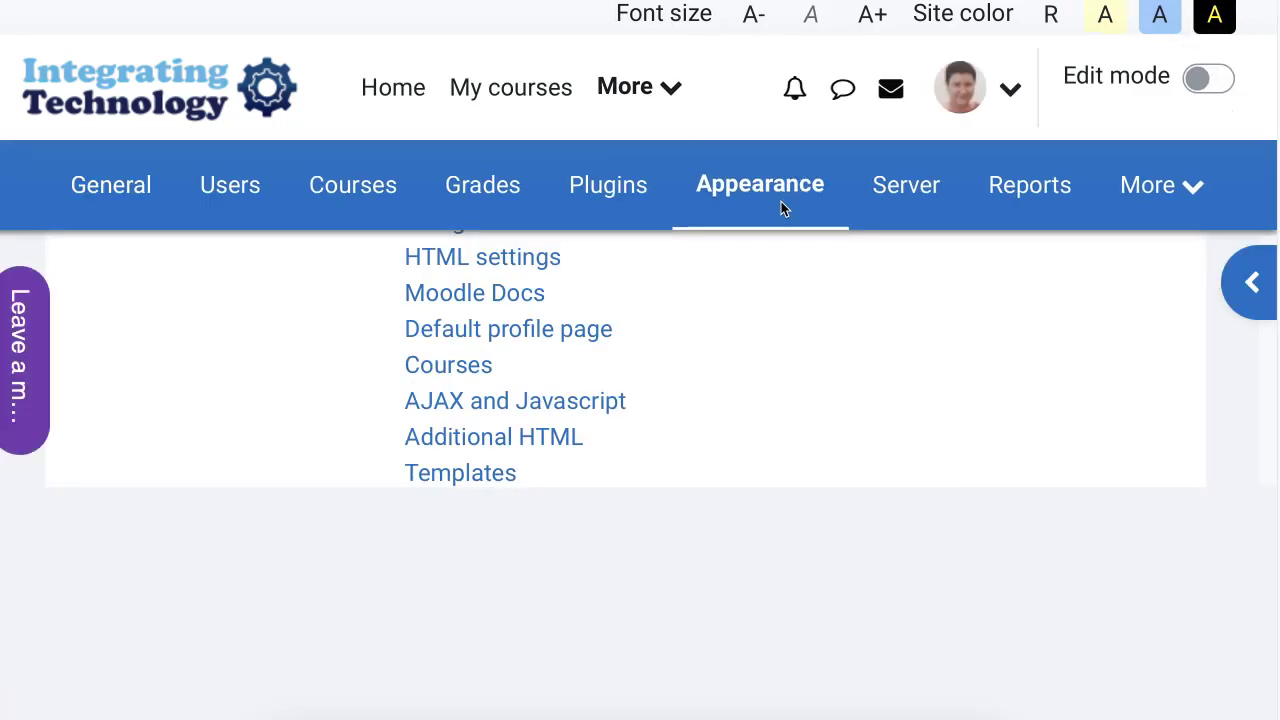
{"action": "scroll", "coordinate": [781, 201], "scroll_direction": "up", "scroll_amount": 3}
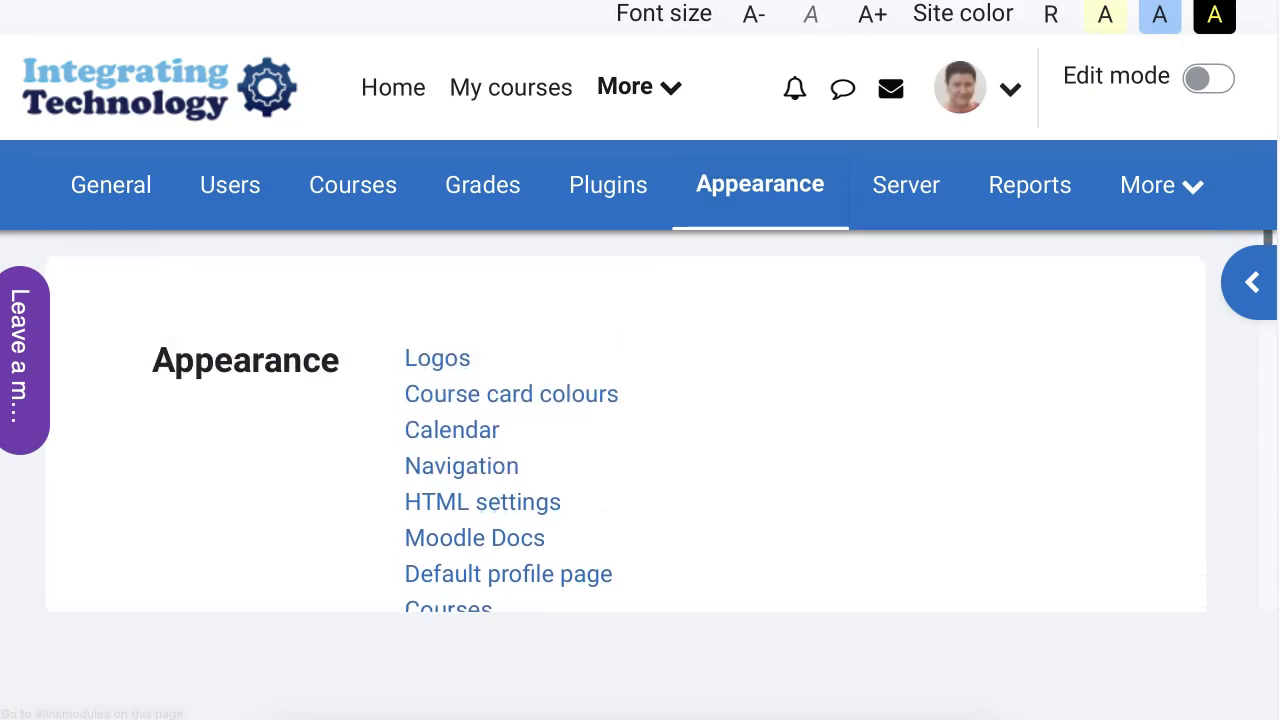
{"action": "scroll", "coordinate": [602, 370], "scroll_direction": "down", "scroll_amount": 2}
{"action": "scroll", "coordinate": [602, 372], "scroll_direction": "down", "scroll_amount": 3}
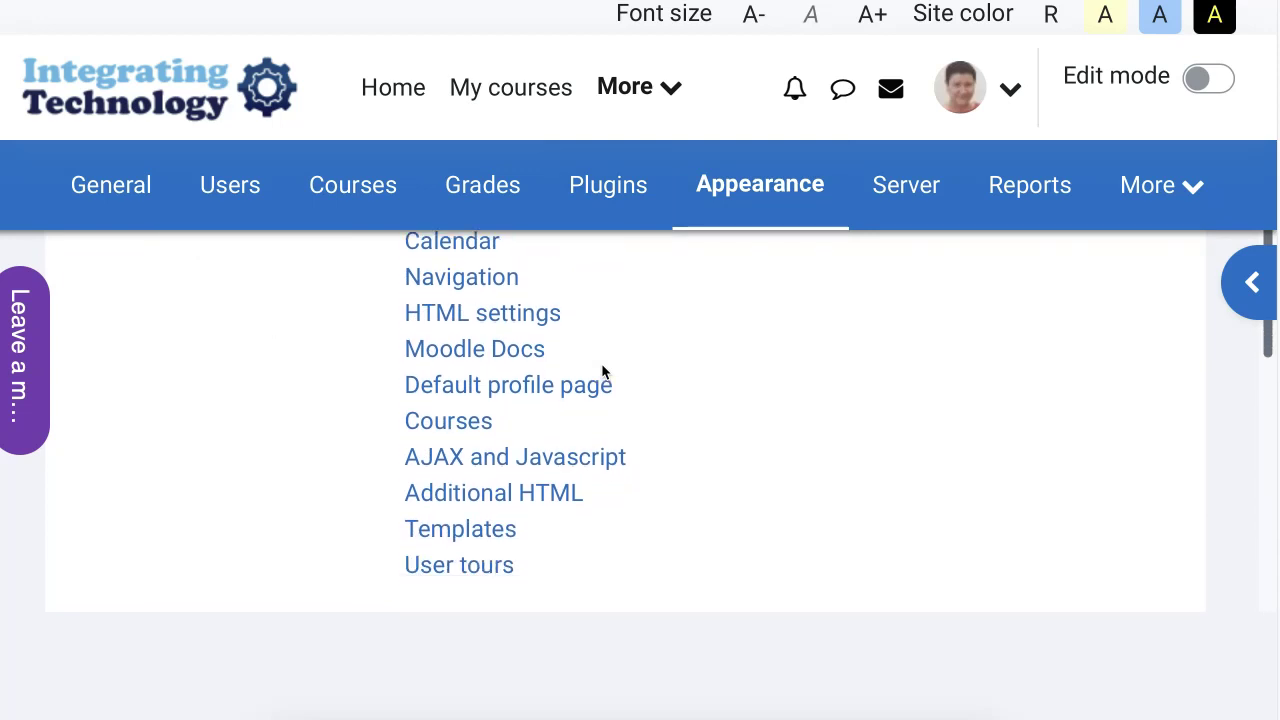
{"action": "scroll", "coordinate": [601, 363], "scroll_direction": "down", "scroll_amount": 3}
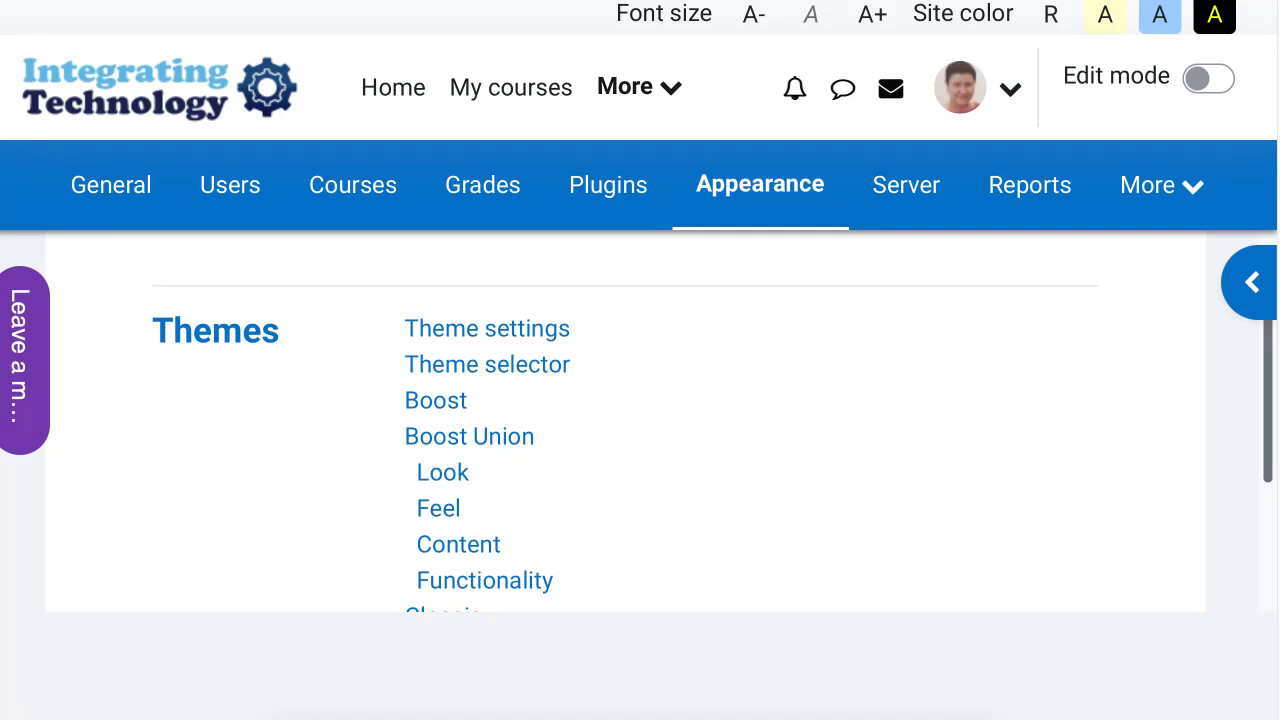
Open the Theme selector page and browse through the available themes
{"action": "left_click", "coordinate": [490, 367]}
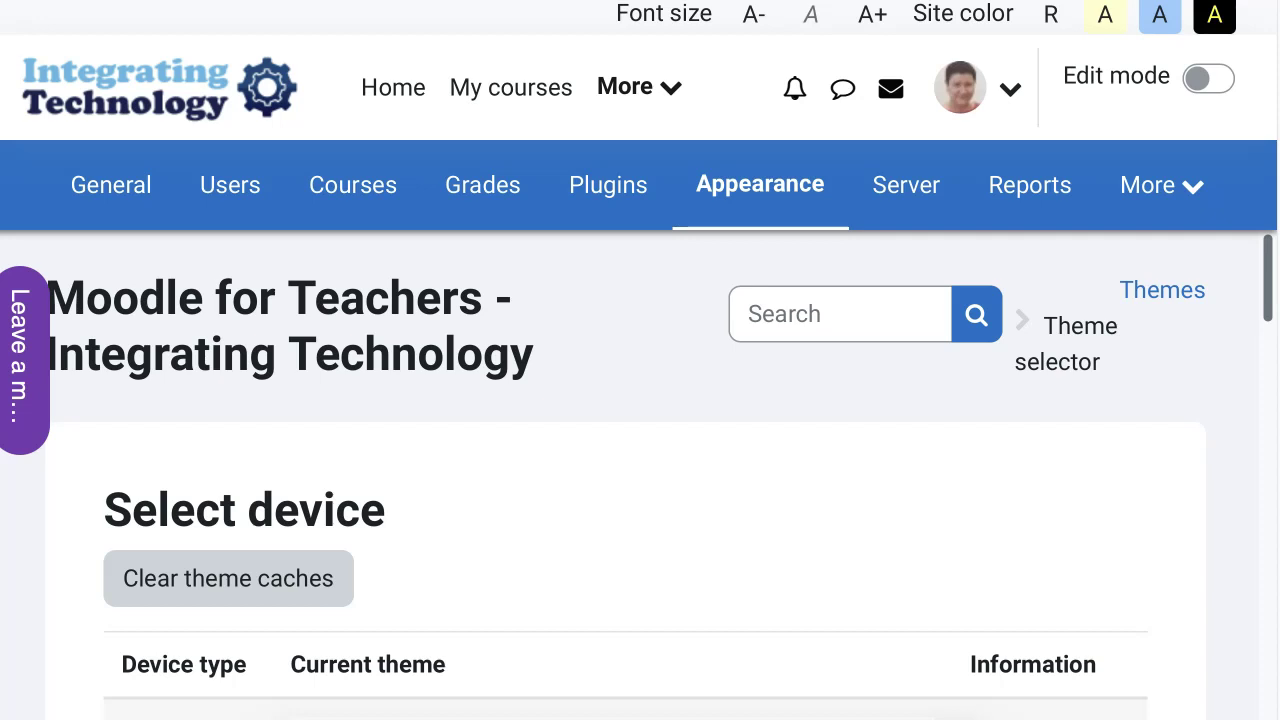
{"action": "scroll", "coordinate": [525, 316], "scroll_direction": "down", "scroll_amount": 1}
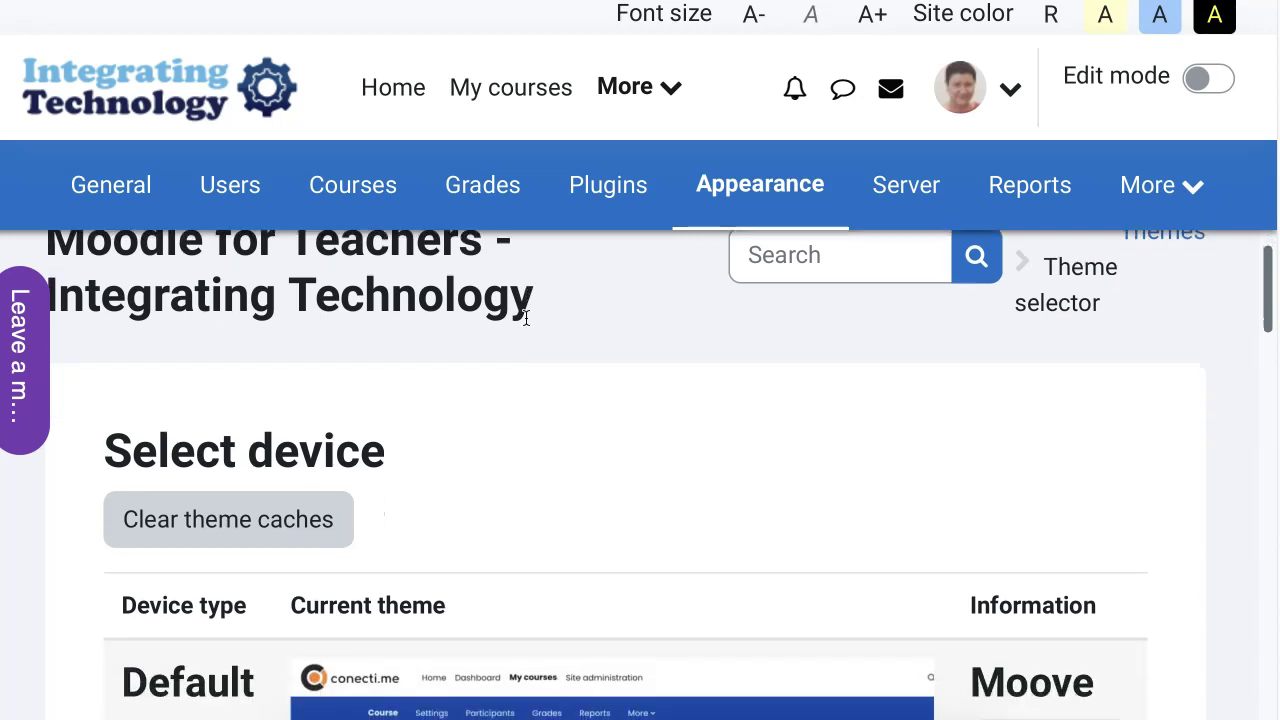
{"action": "scroll", "coordinate": [525, 316], "scroll_direction": "down", "scroll_amount": 4}
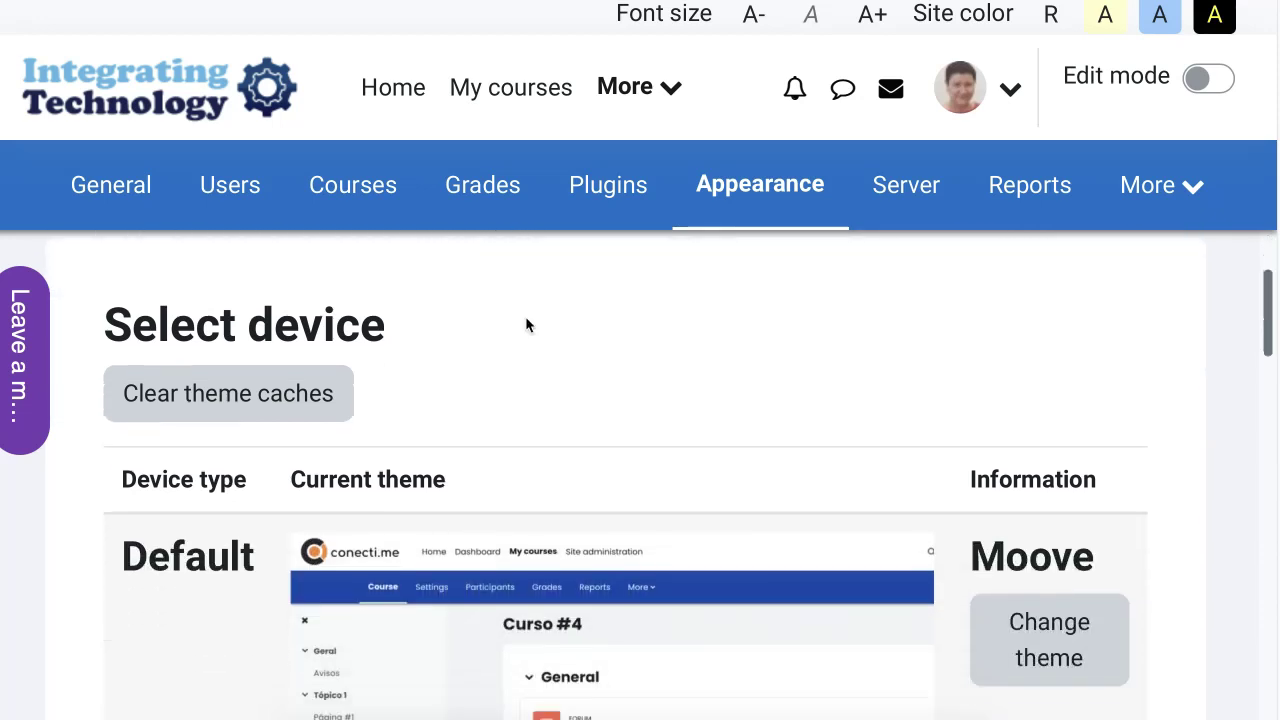
{"action": "scroll", "coordinate": [527, 324], "scroll_direction": "down", "scroll_amount": 5}
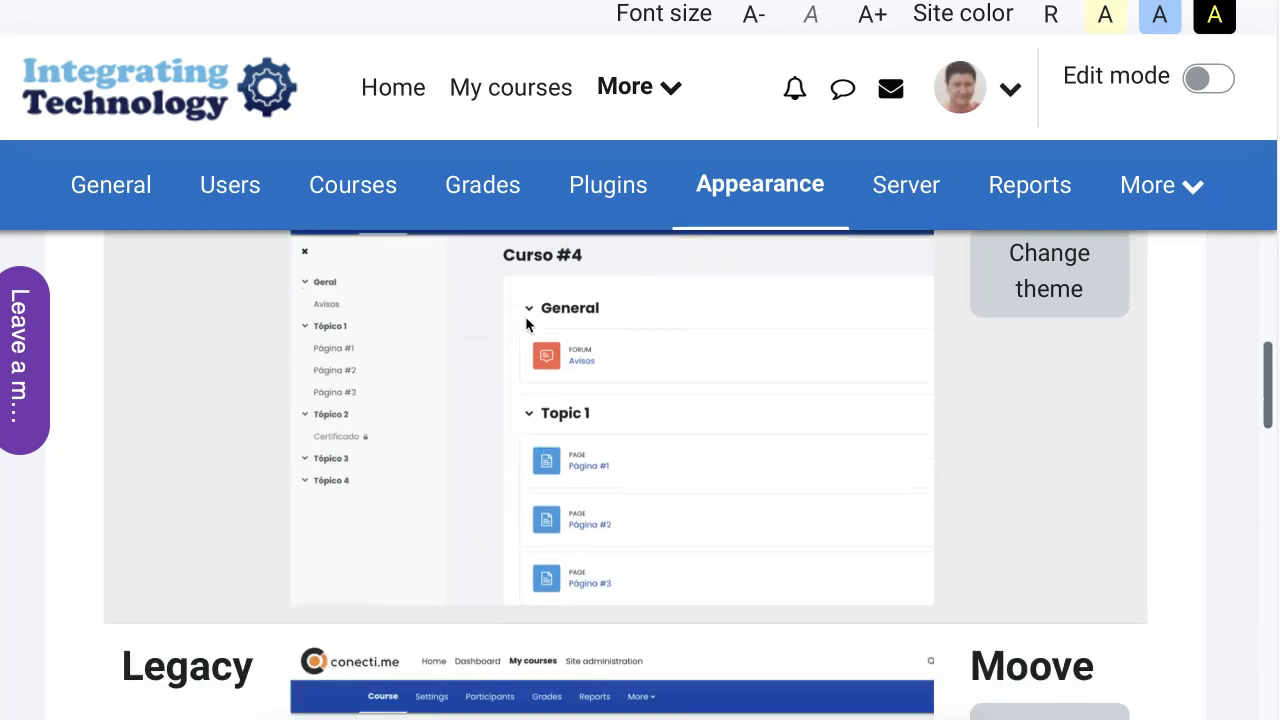
{"action": "scroll", "coordinate": [527, 324], "scroll_direction": "up", "scroll_amount": 1}
{"action": "scroll", "coordinate": [525, 316], "scroll_direction": "up", "scroll_amount": 3}
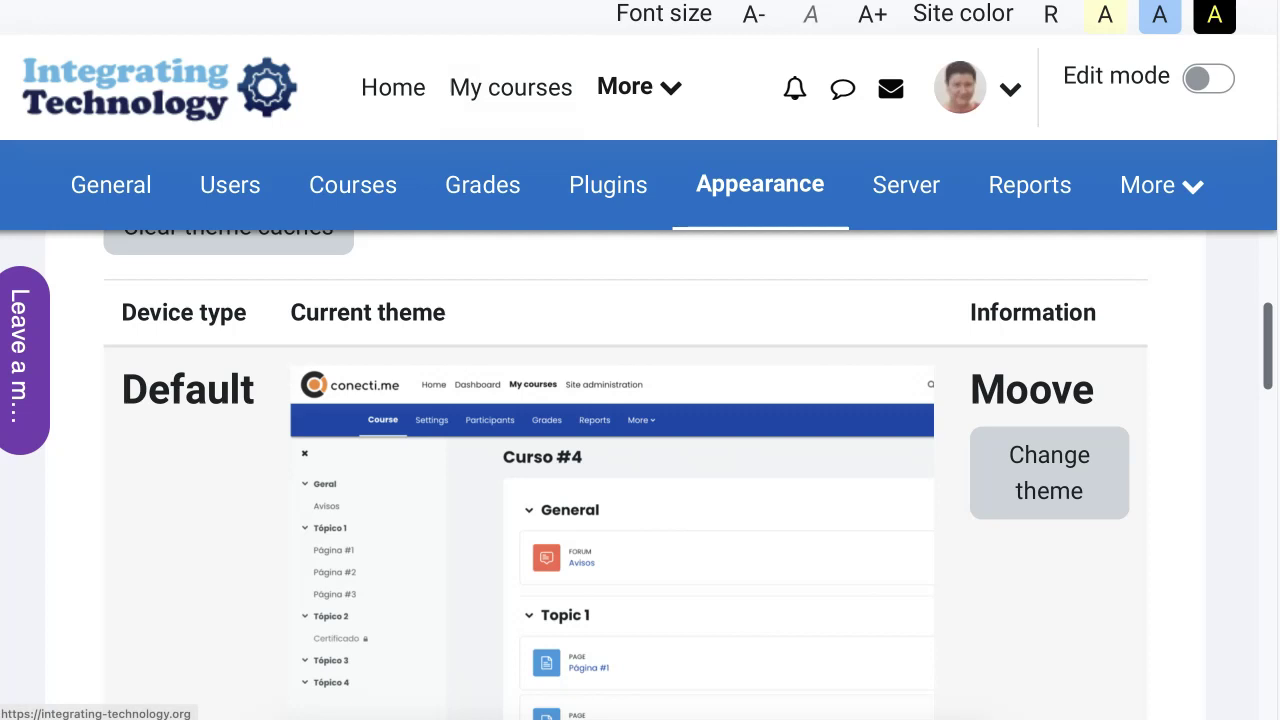
{"action": "scroll", "coordinate": [425, 349], "scroll_direction": "down", "scroll_amount": 6}
{"action": "scroll", "coordinate": [425, 349], "scroll_direction": "down", "scroll_amount": 8}
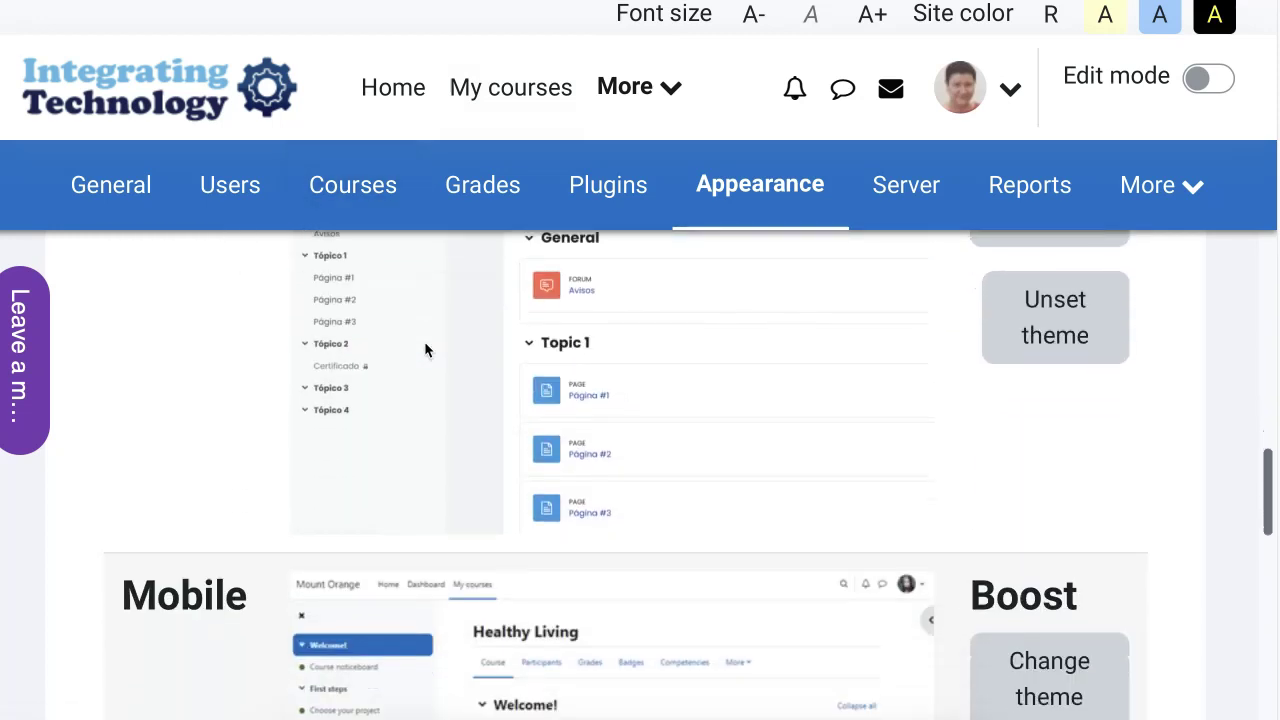
{"action": "scroll", "coordinate": [424, 349], "scroll_direction": "down", "scroll_amount": 2}
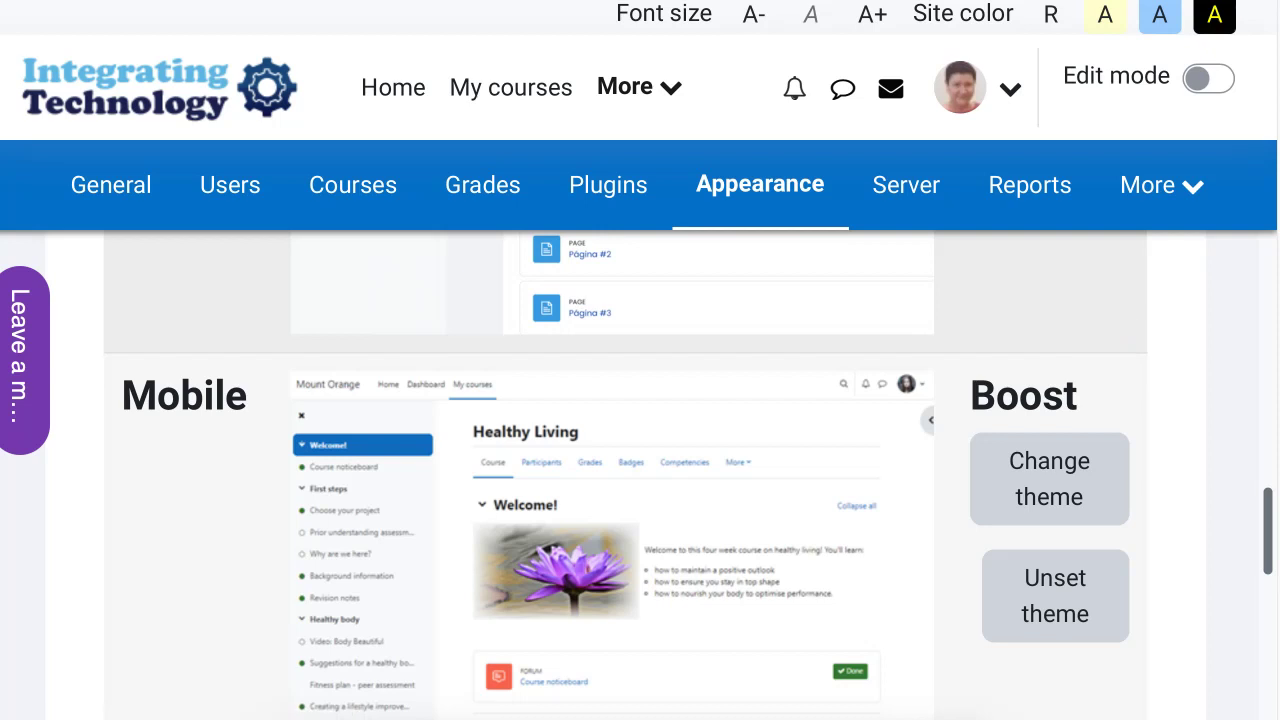
{"action": "scroll", "coordinate": [448, 287], "scroll_direction": "down", "scroll_amount": 4}
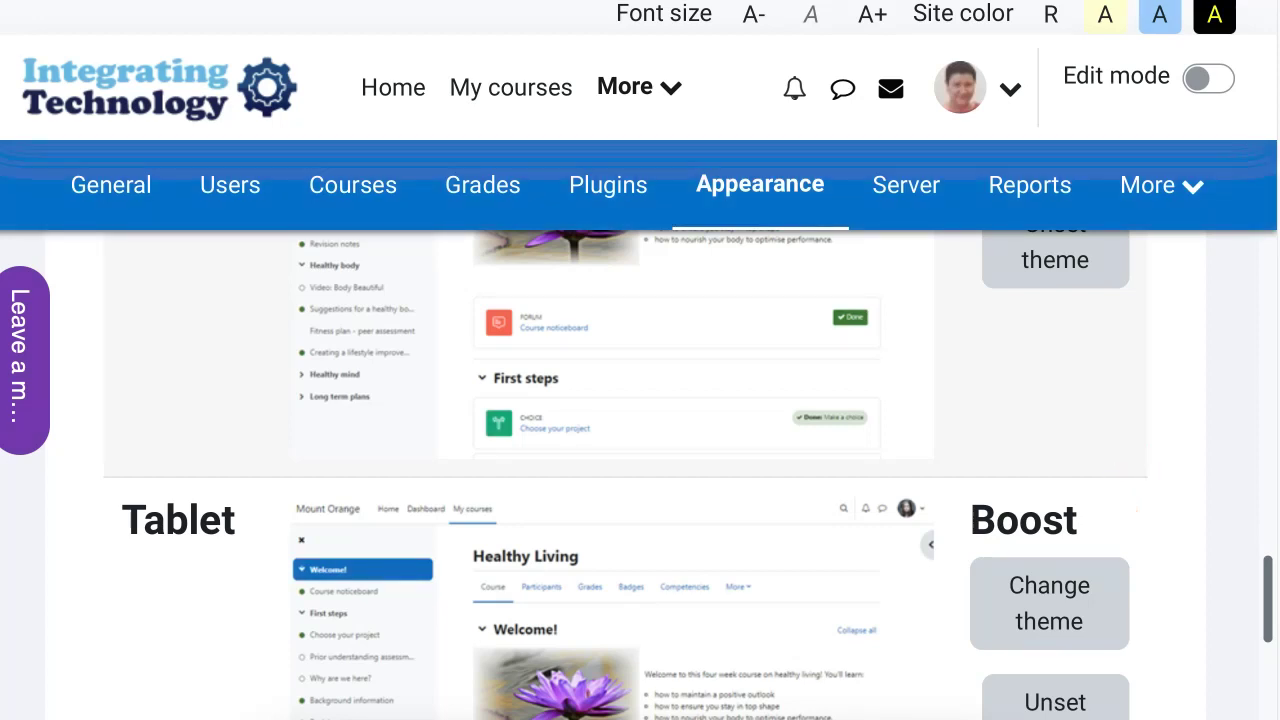
Return to the Appearance category of Site administration
{"action": "scroll", "coordinate": [774, 320], "scroll_direction": "up", "scroll_amount": 10}
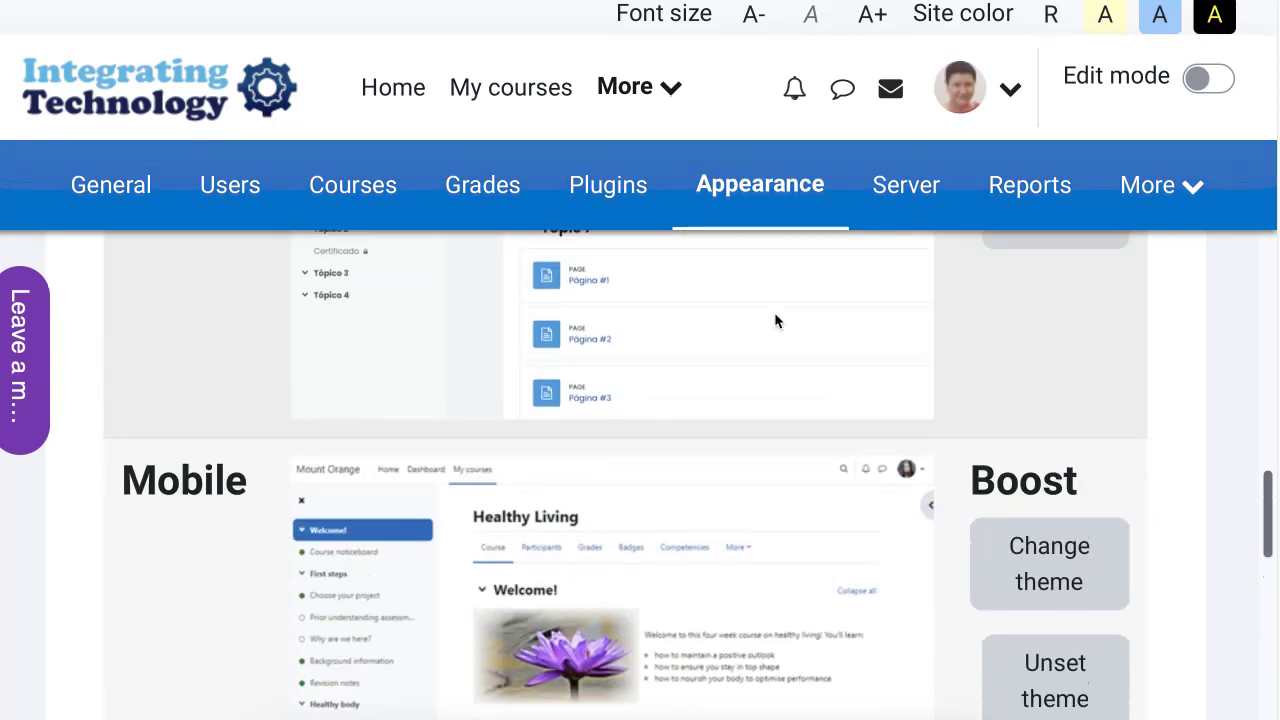
{"action": "scroll", "coordinate": [774, 320], "scroll_direction": "up", "scroll_amount": 10}
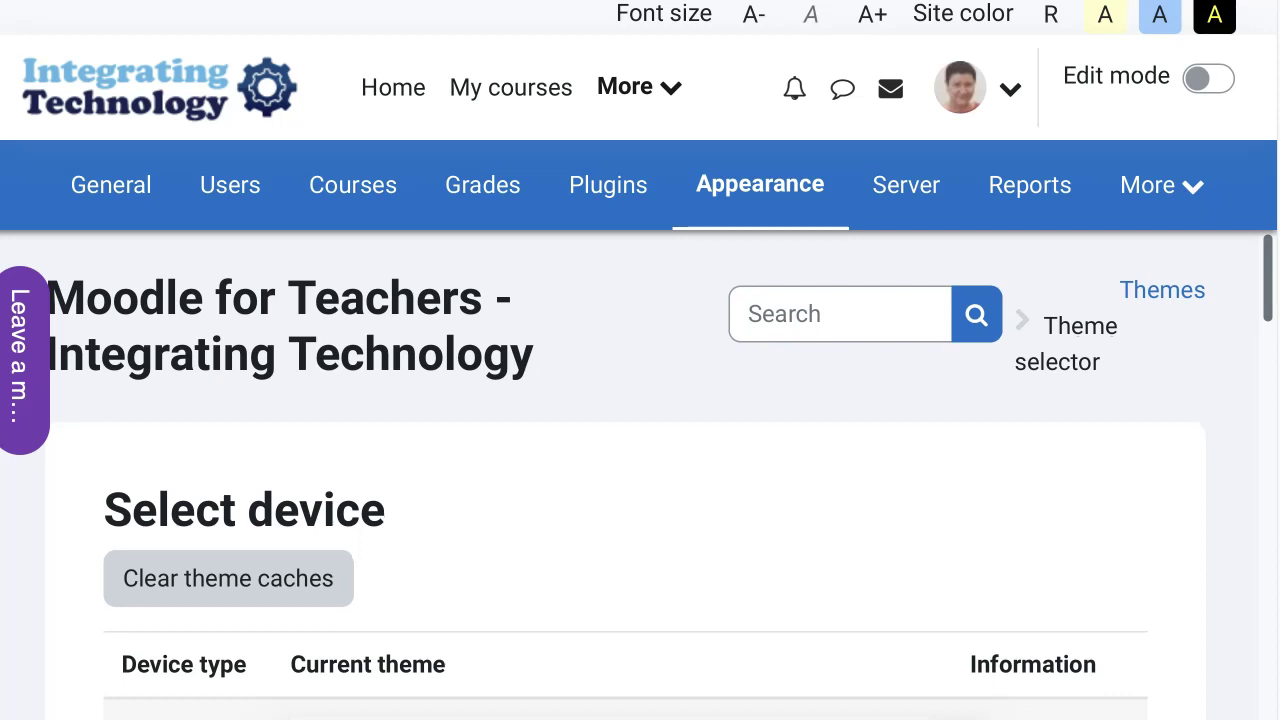
{"action": "left_click", "coordinate": [758, 190]}
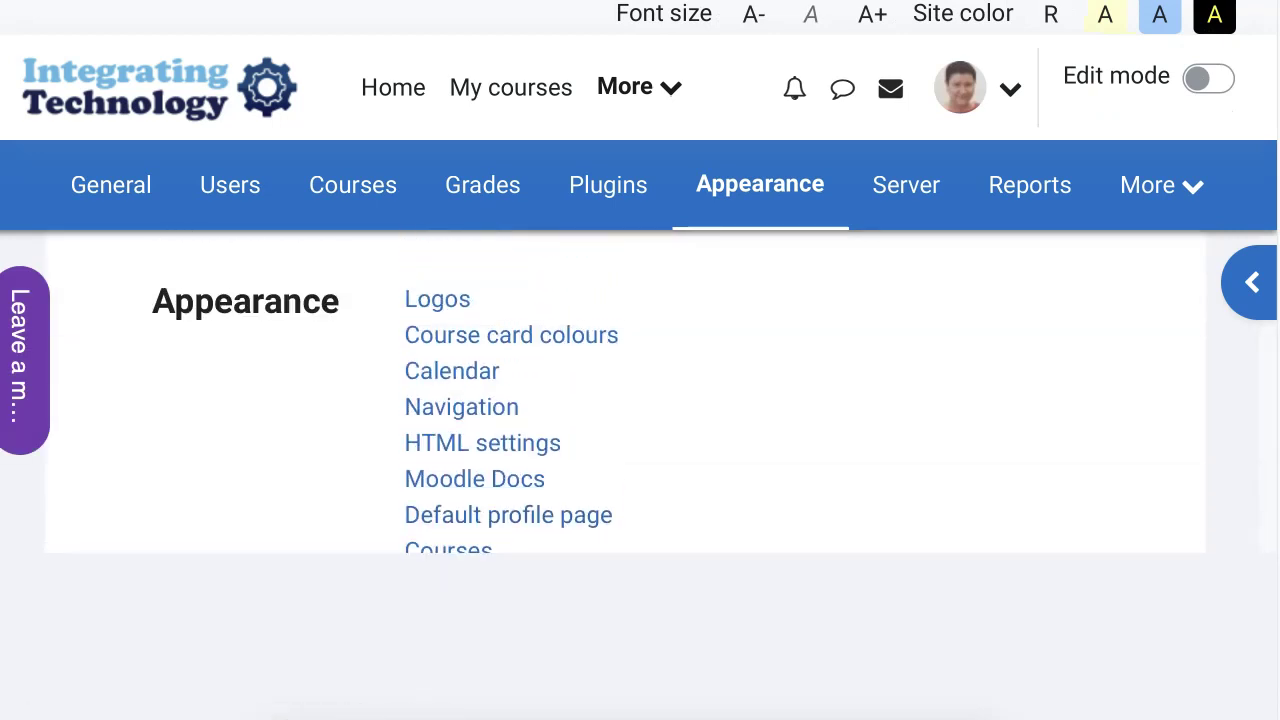
Scroll the Appearance page down to the Themes section and its Moove entry
{"action": "scroll", "coordinate": [659, 352], "scroll_direction": "down", "scroll_amount": 5}
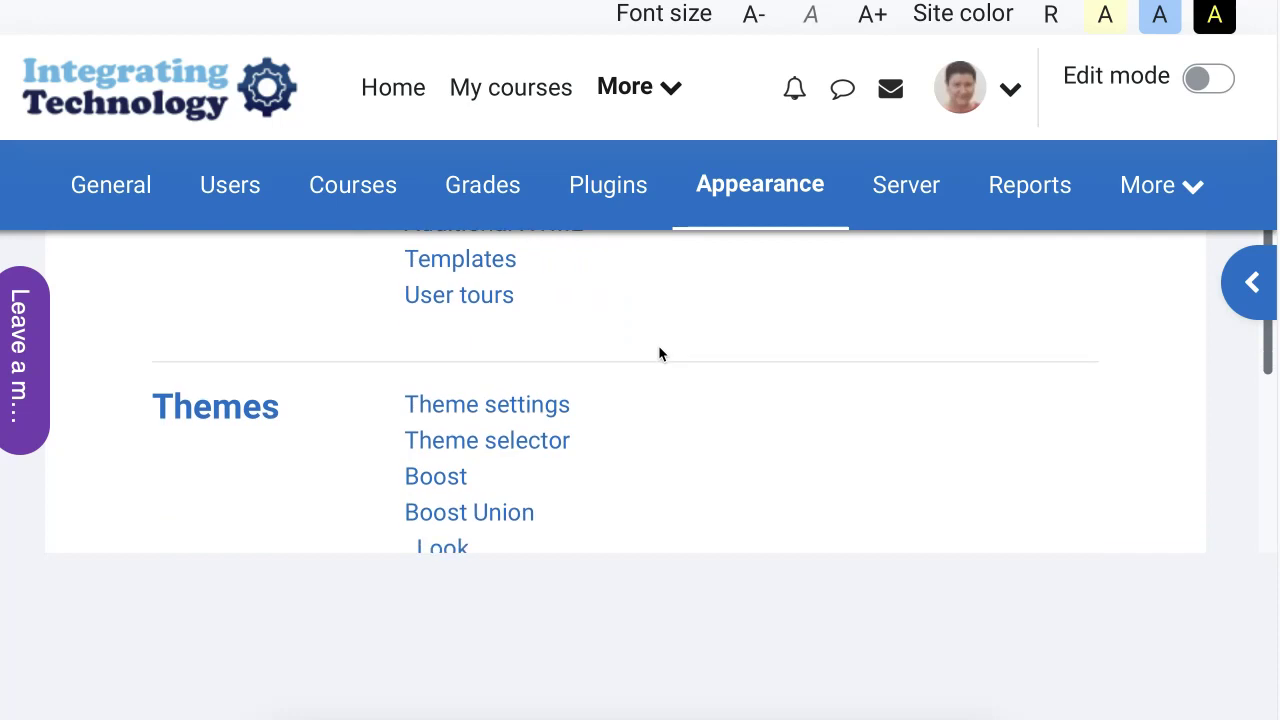
{"action": "scroll", "coordinate": [658, 345], "scroll_direction": "down", "scroll_amount": 3}
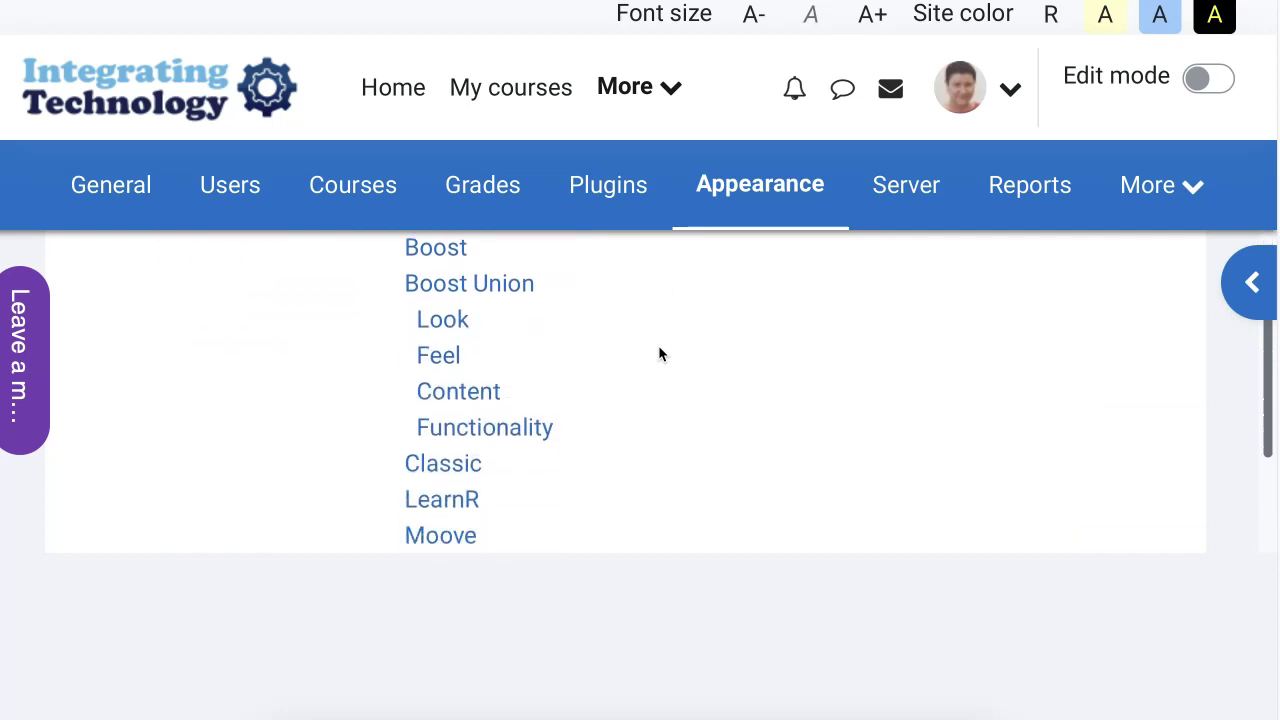
{"action": "scroll", "coordinate": [658, 345], "scroll_direction": "down", "scroll_amount": 1}
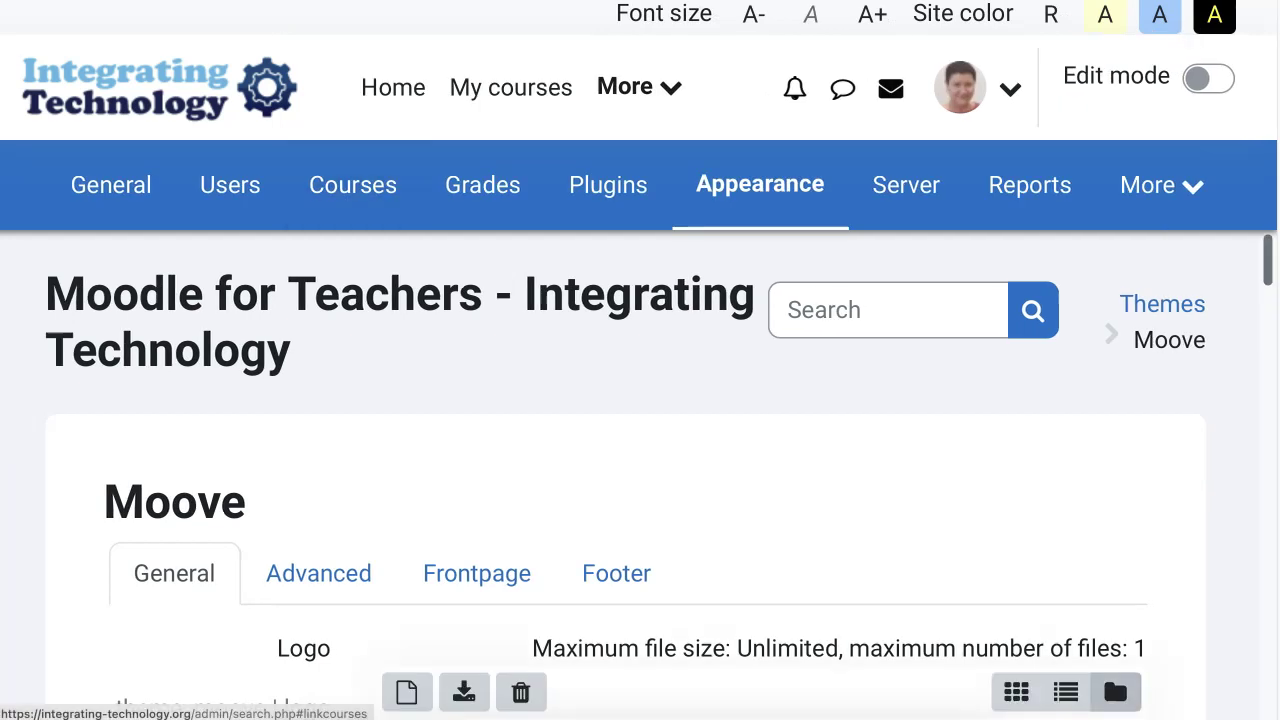
Switch the Moove settings to the Advanced tab to view the Raw initial SCSS
{"action": "scroll", "coordinate": [434, 263], "scroll_direction": "down", "scroll_amount": 3}
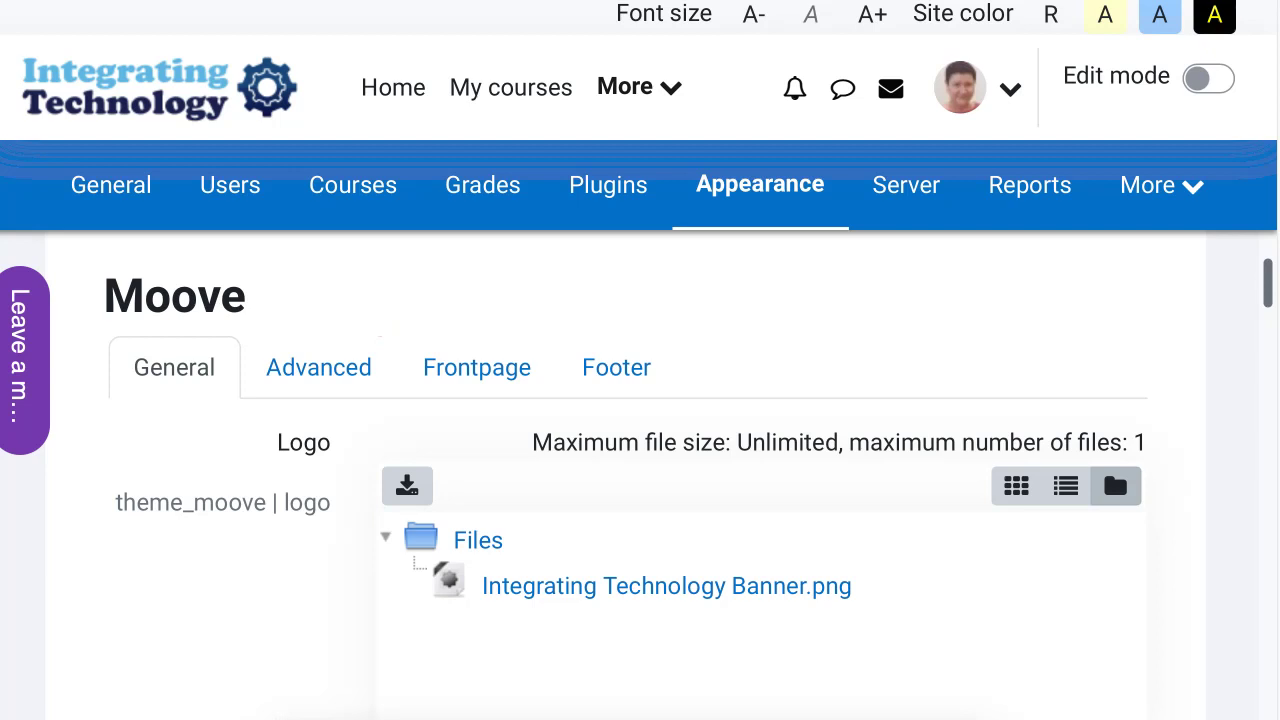
{"action": "left_click", "coordinate": [318, 368]}
{"action": "scroll", "coordinate": [343, 372], "scroll_direction": "down", "scroll_amount": 3}
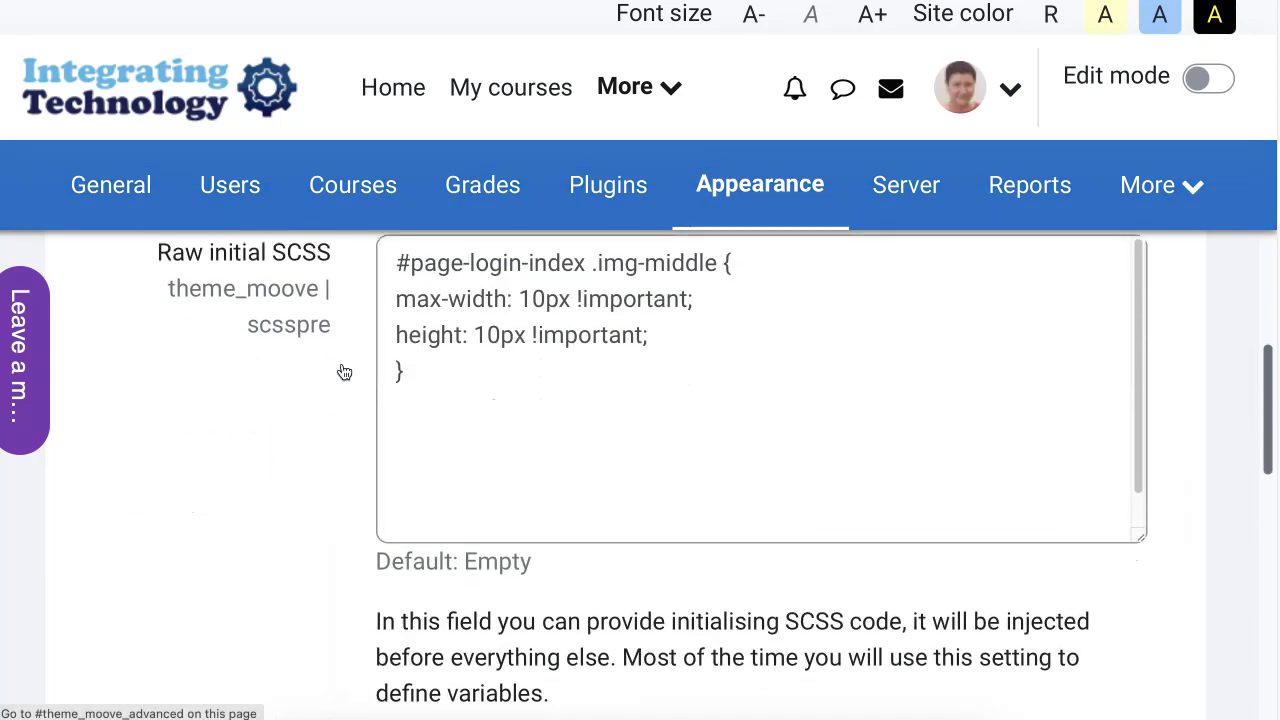
{"action": "scroll", "coordinate": [343, 372], "scroll_direction": "up", "scroll_amount": 2}
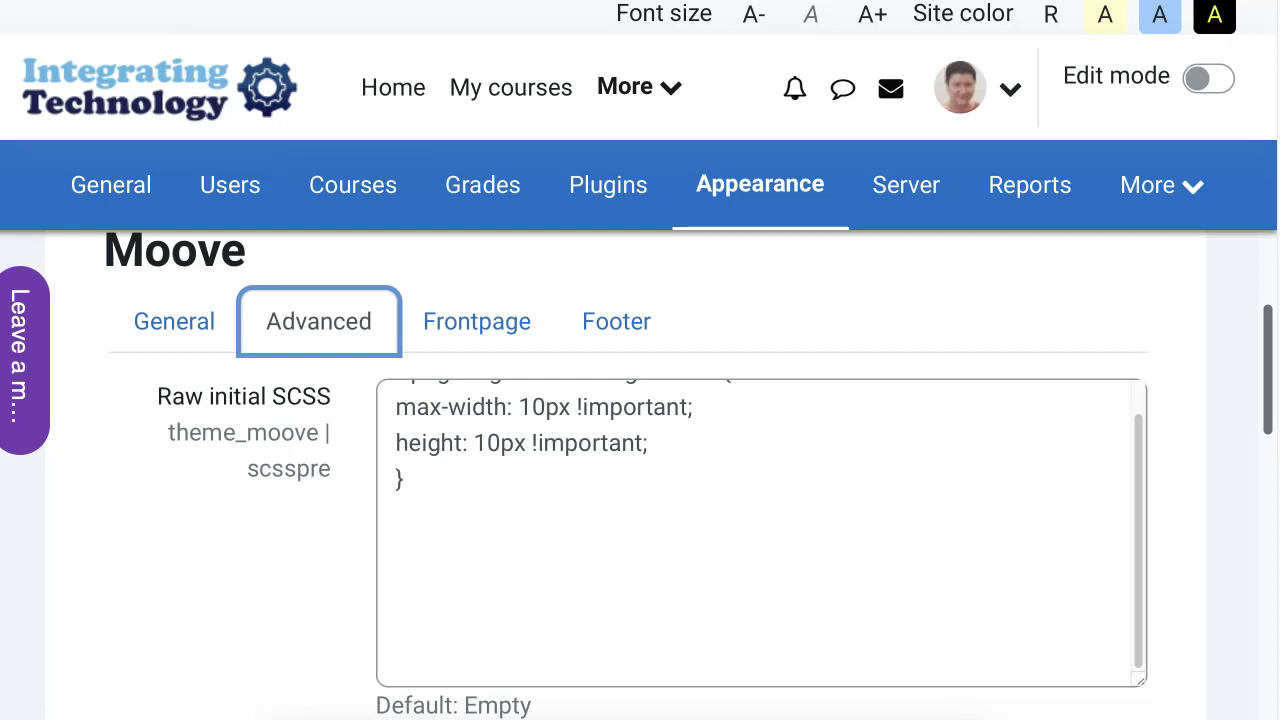
Paste .login-form {display:none} on an empty line below the .img-middle rule in Raw initial SCSS
{"action": "left_click", "coordinate": [440, 546]}
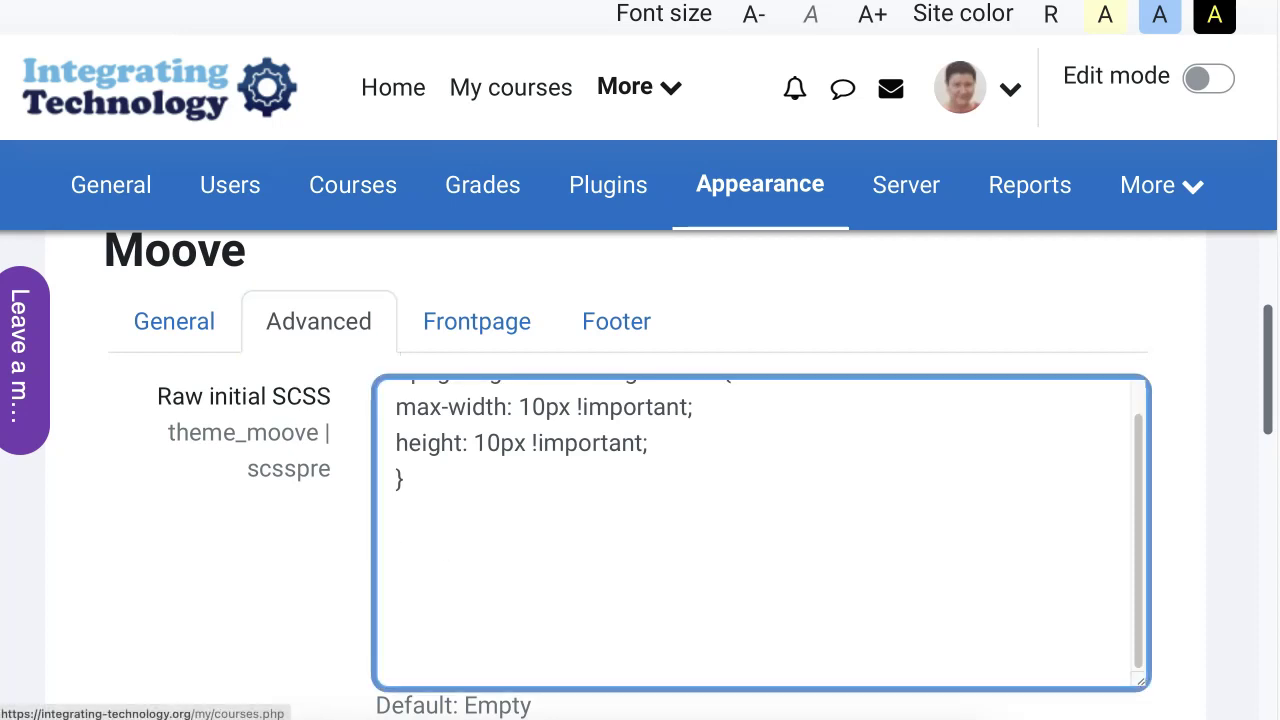
{"action": "type", "text": ".login-form {display:none}"}
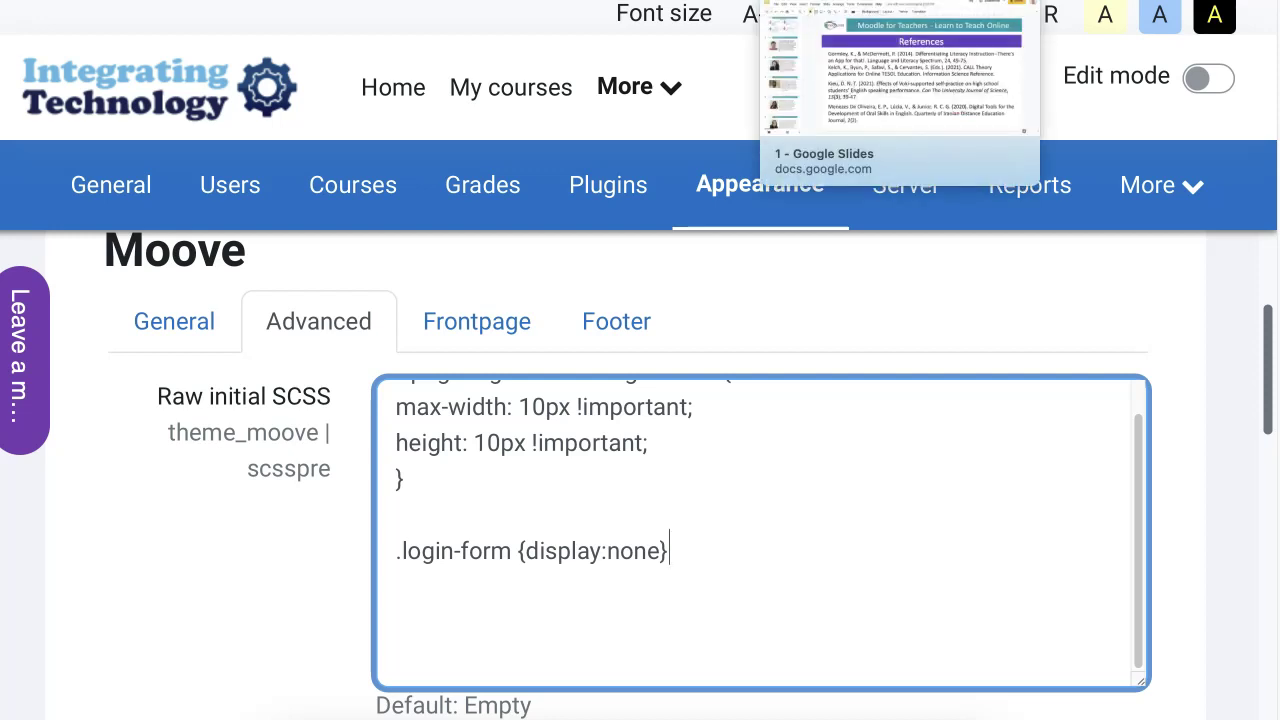
{"action": "scroll", "coordinate": [628, 475], "scroll_direction": "down", "scroll_amount": 1}
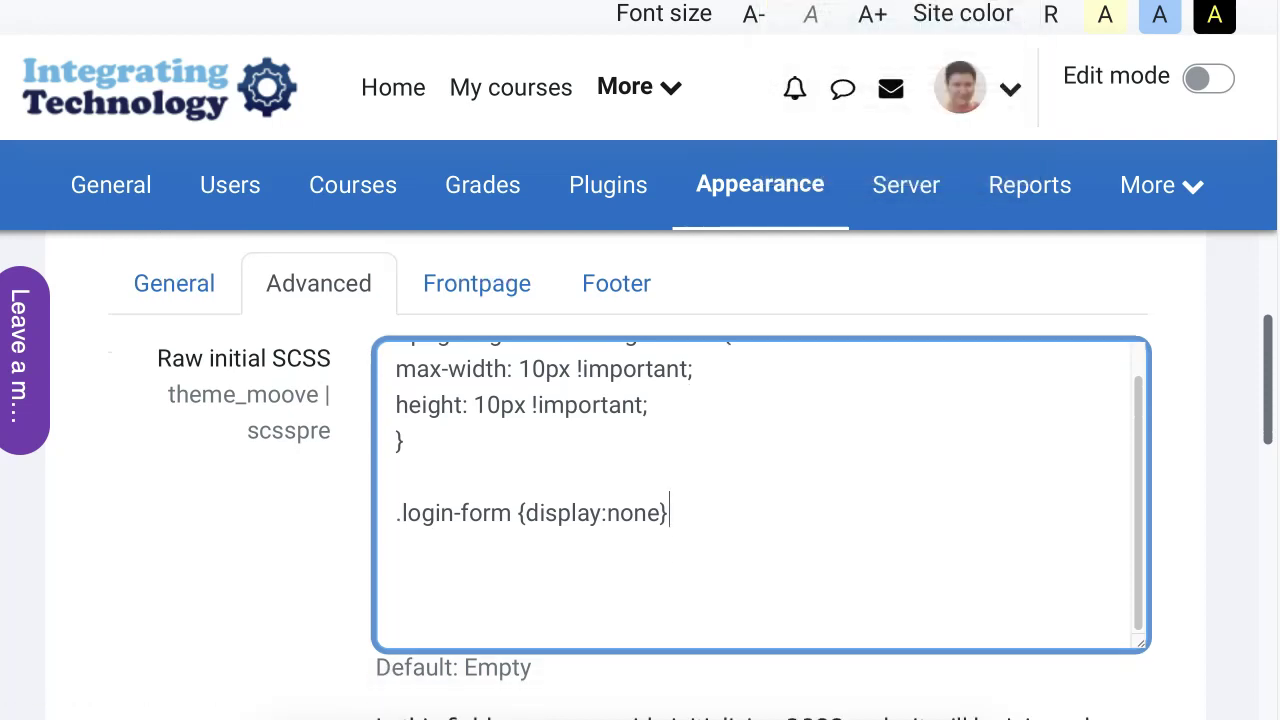
{"action": "scroll", "coordinate": [628, 475], "scroll_direction": "down", "scroll_amount": 2}
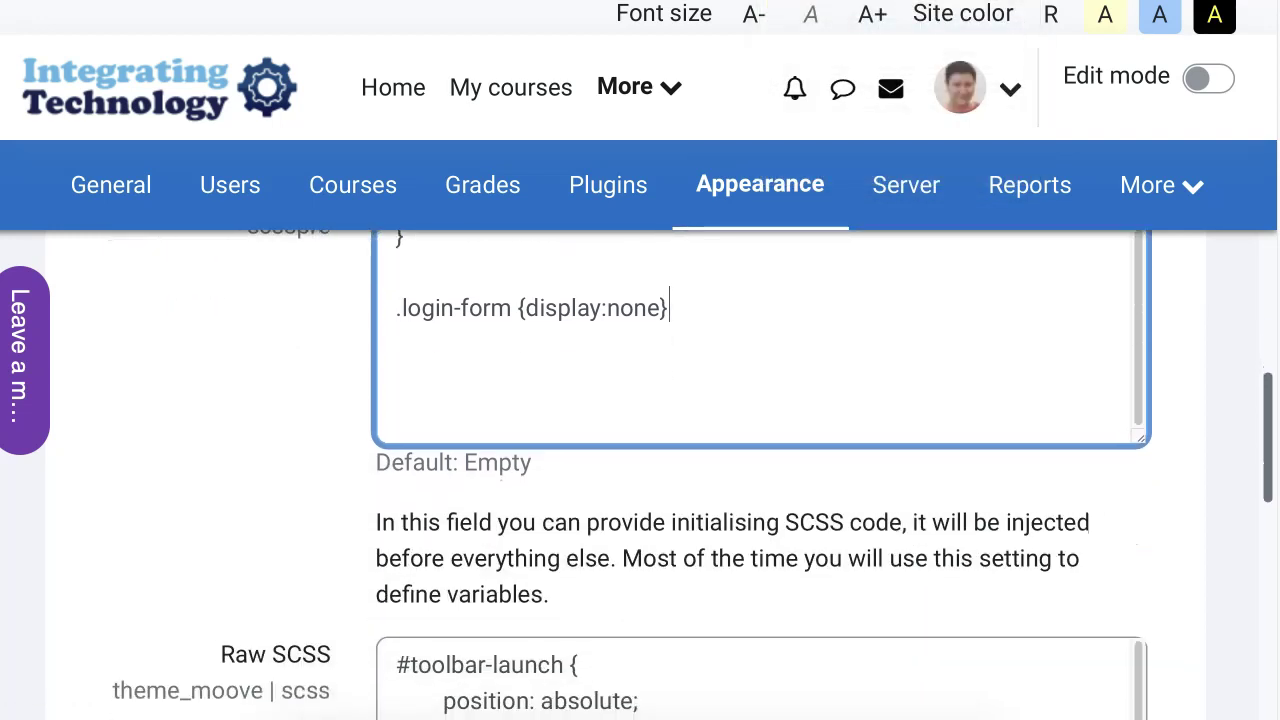
{"action": "scroll", "coordinate": [877, 412], "scroll_direction": "up", "scroll_amount": 1}
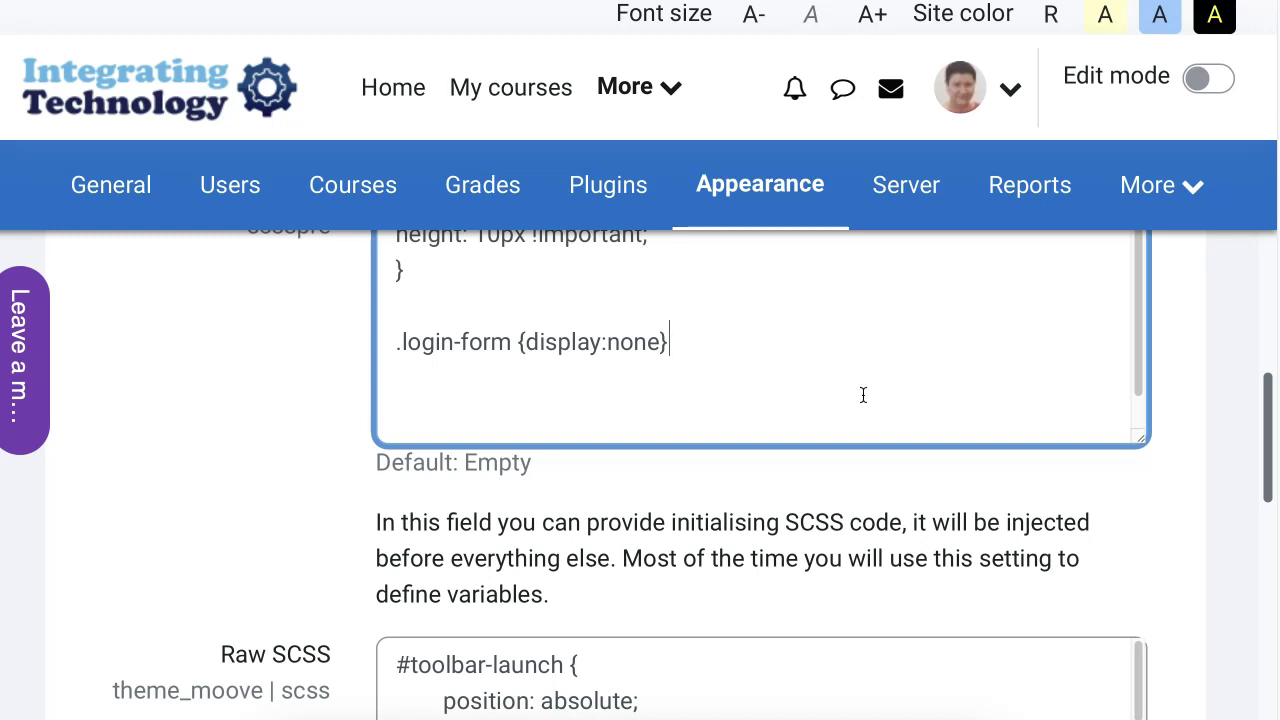
{"action": "scroll", "coordinate": [863, 394], "scroll_direction": "down", "scroll_amount": 1}
{"action": "scroll", "coordinate": [751, 405], "scroll_direction": "down", "scroll_amount": 5}
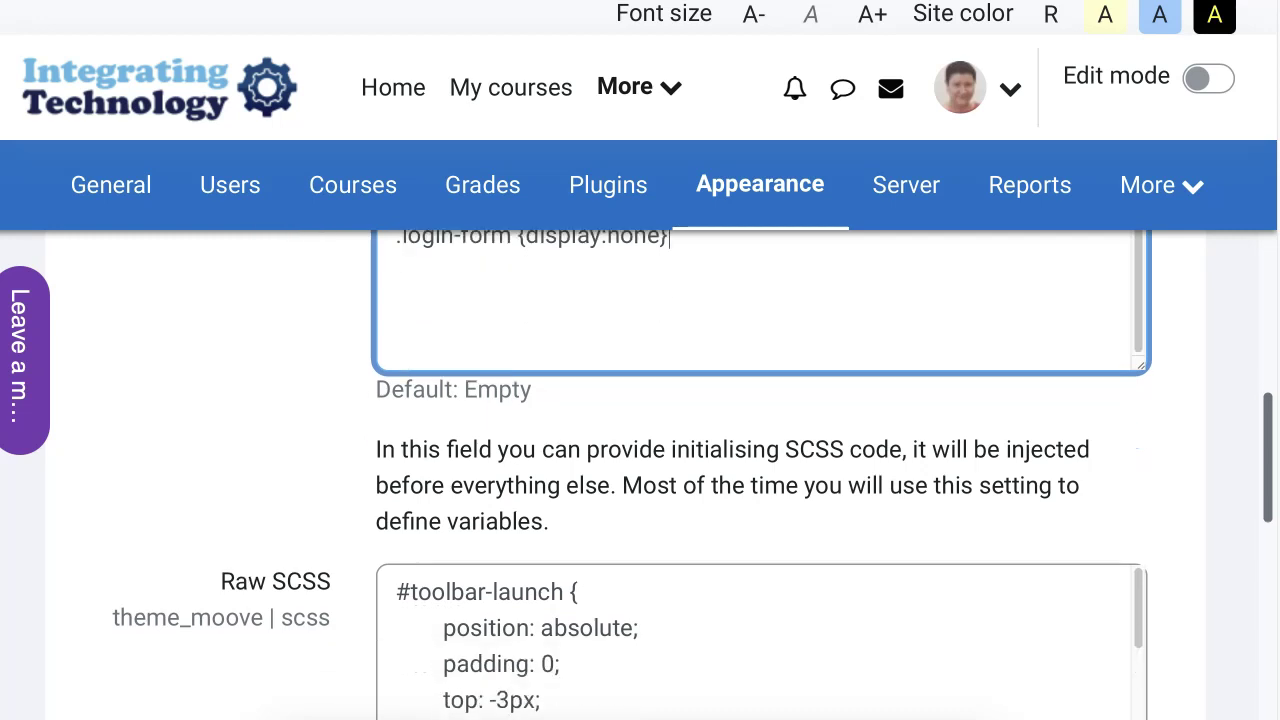
Append .login-form {display:none} after two blank lines at the end of Raw SCSS
{"action": "scroll", "coordinate": [751, 401], "scroll_direction": "down", "scroll_amount": 10}
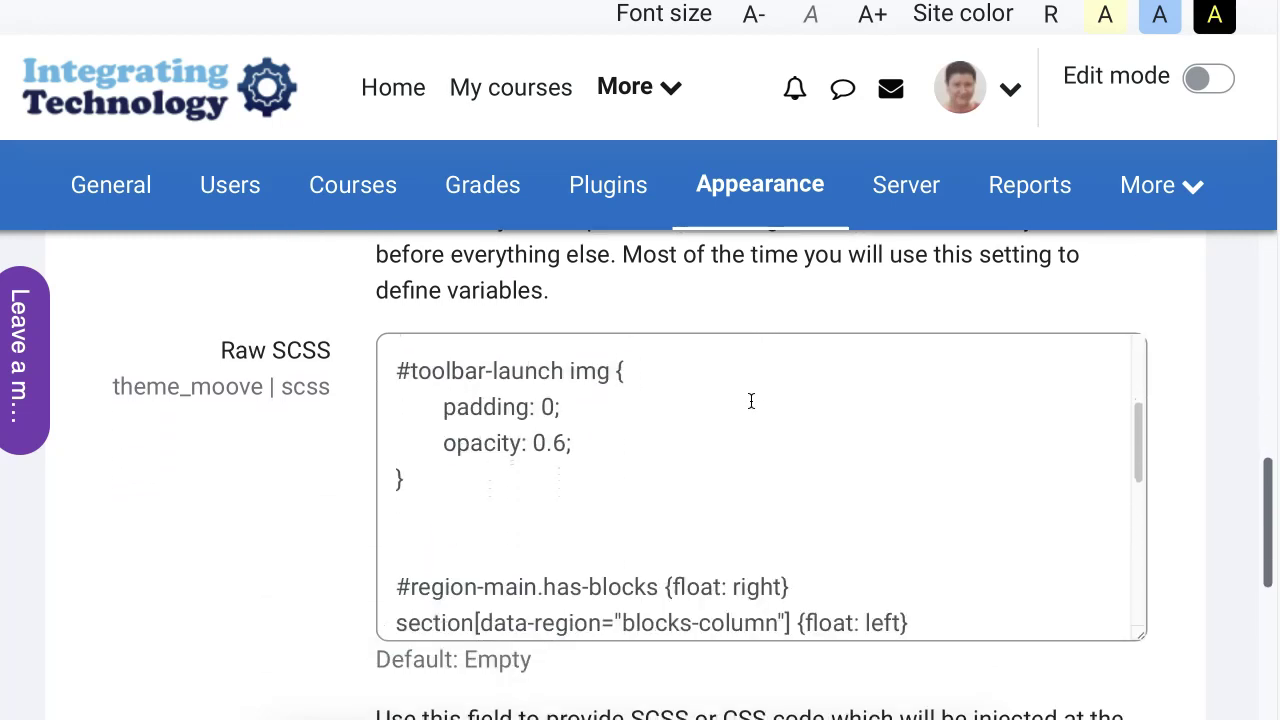
{"action": "scroll", "coordinate": [751, 401], "scroll_direction": "down", "scroll_amount": 2}
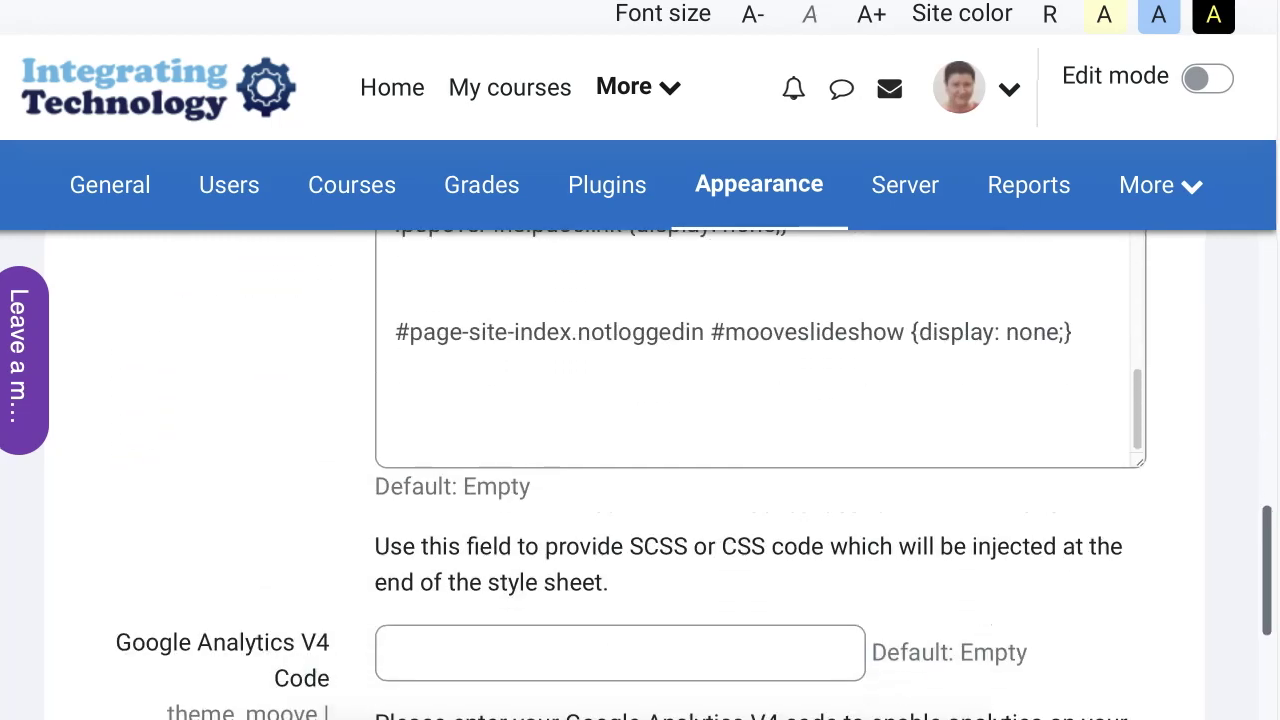
{"action": "left_click", "coordinate": [1097, 336]}
{"action": "key", "text": "Return"}
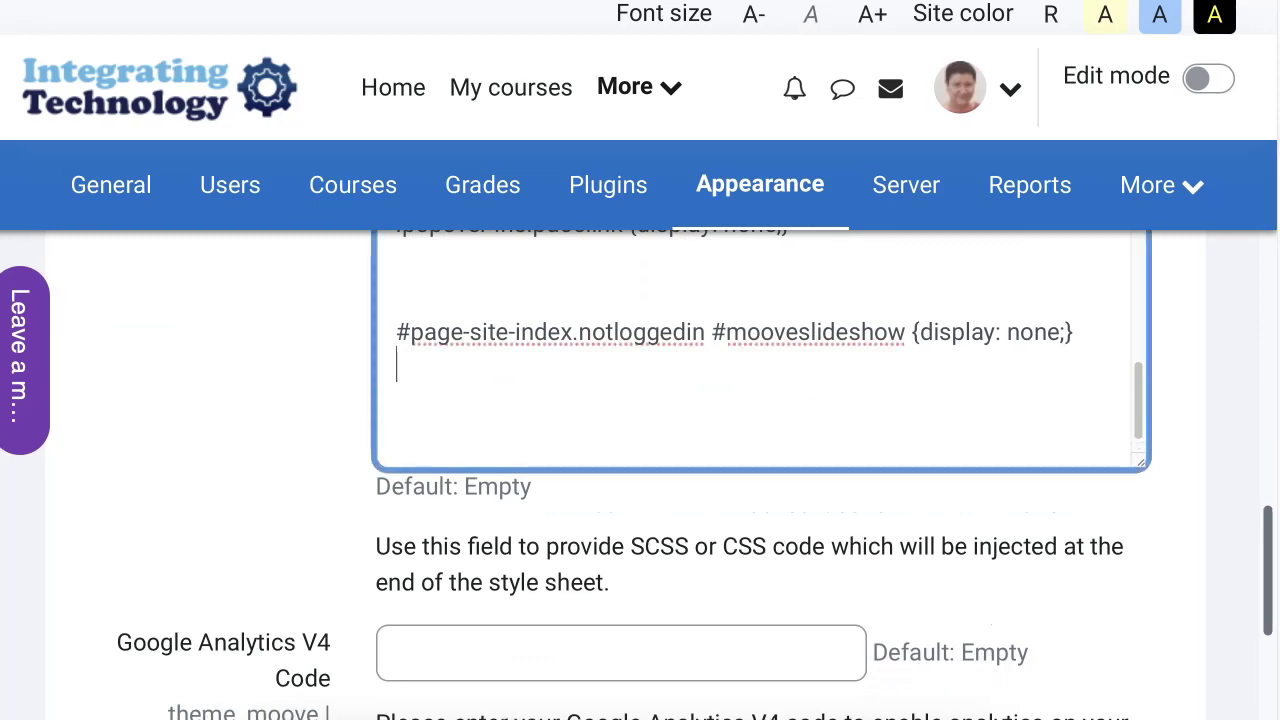
{"action": "key", "text": "Return"}
{"action": "type", "text": ".login-form {display:none}"}
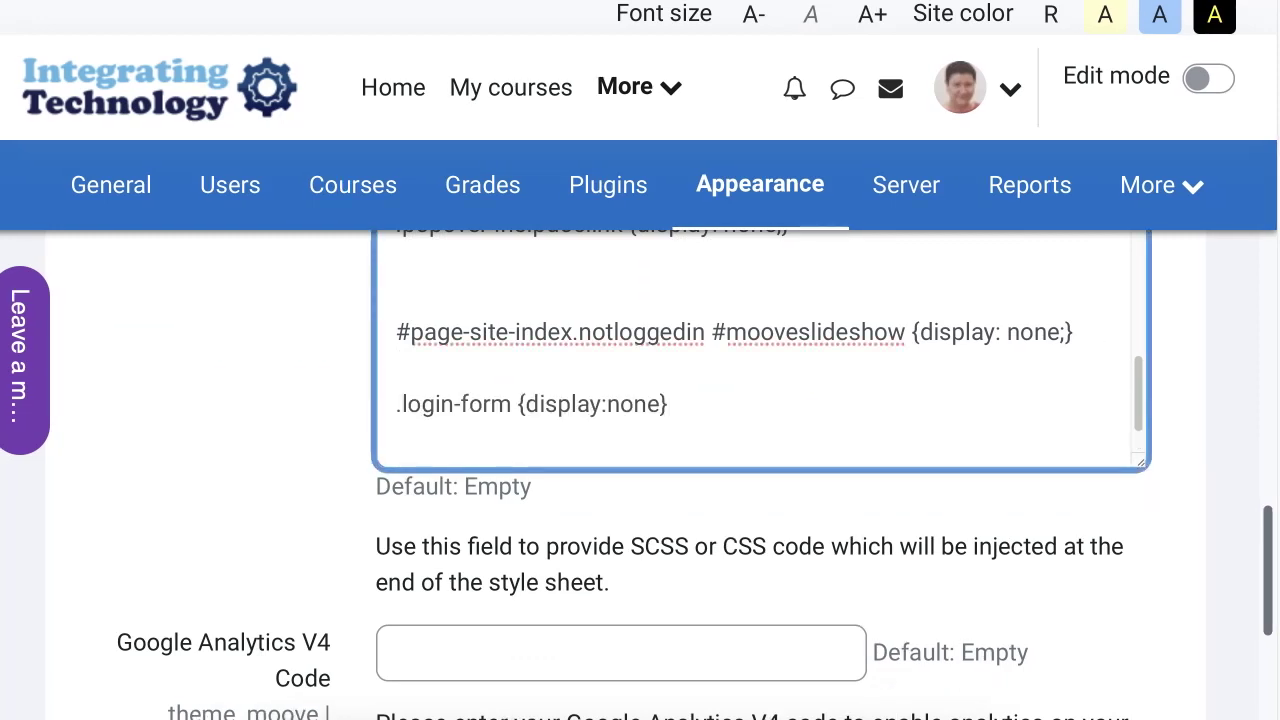
Delete the .login-form rule from Raw initial SCSS
{"action": "scroll", "coordinate": [760, 400], "scroll_direction": "up", "scroll_amount": 15}
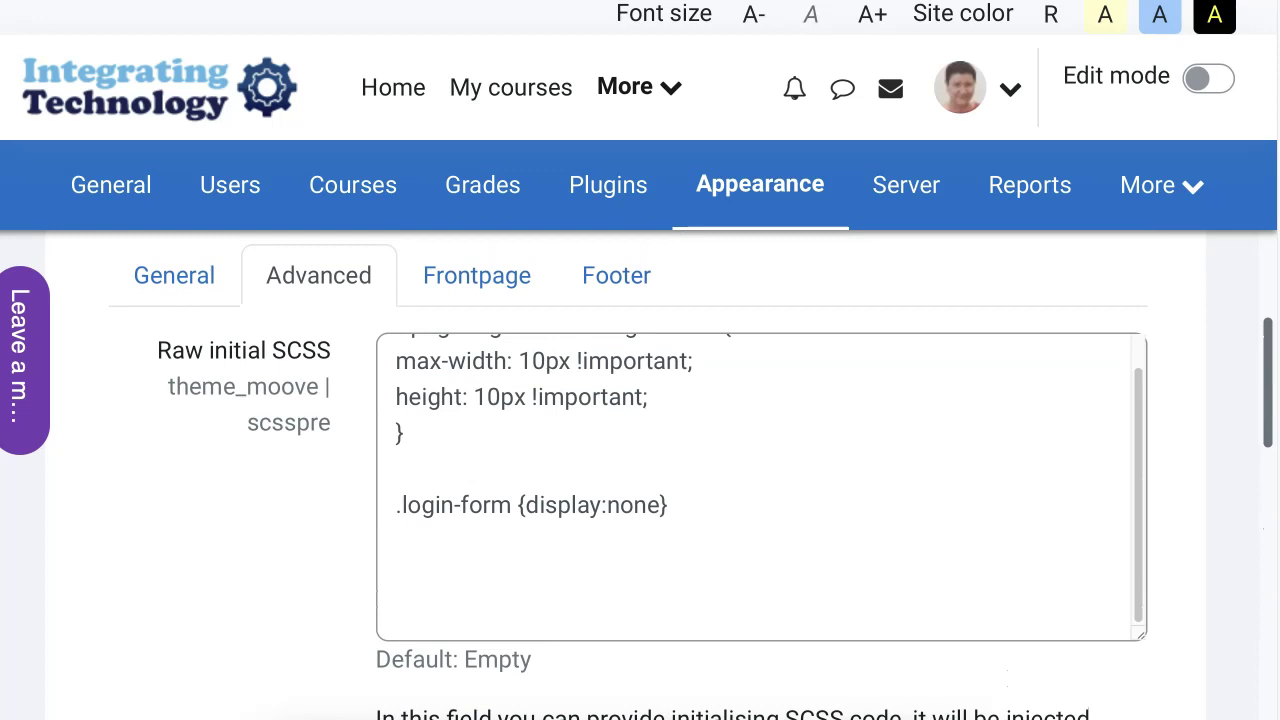
{"action": "left_click_drag", "start_coordinate": [397, 505], "coordinate": [668, 505]}
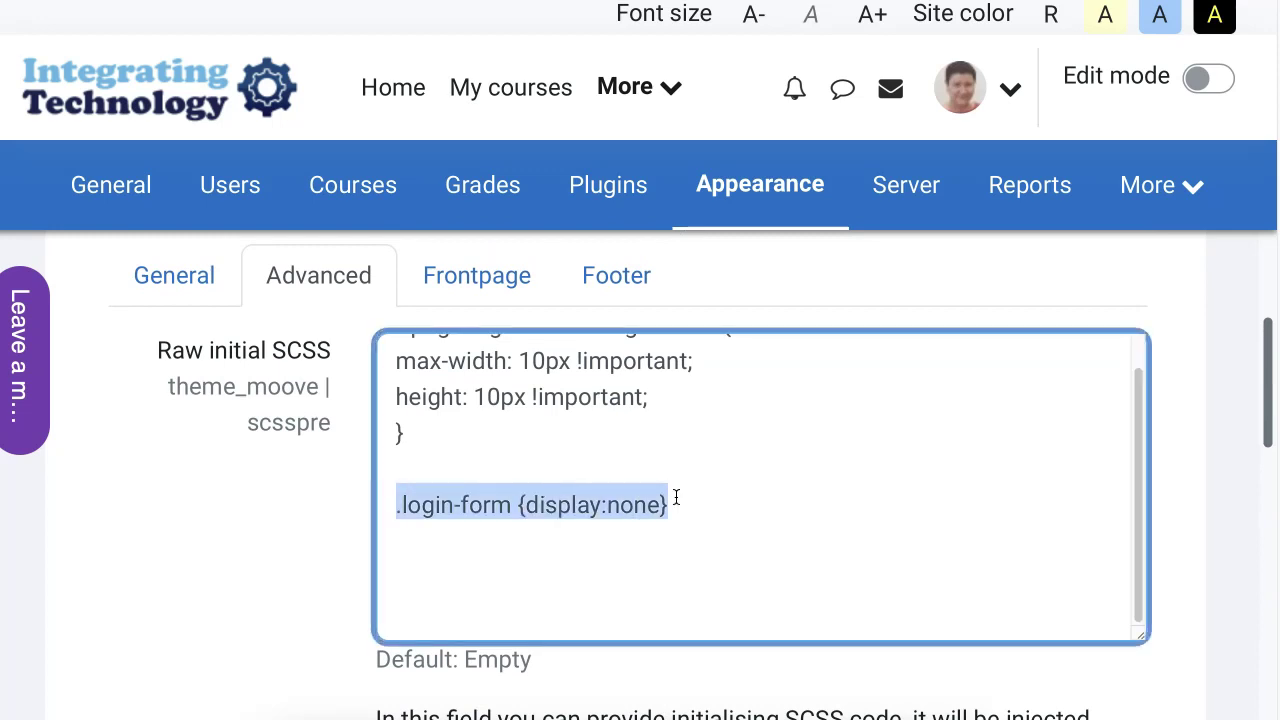
{"action": "key", "text": "BackSpace"}
{"action": "scroll", "coordinate": [653, 492], "scroll_direction": "down", "scroll_amount": 5}
{"action": "scroll", "coordinate": [653, 492], "scroll_direction": "down", "scroll_amount": 10}
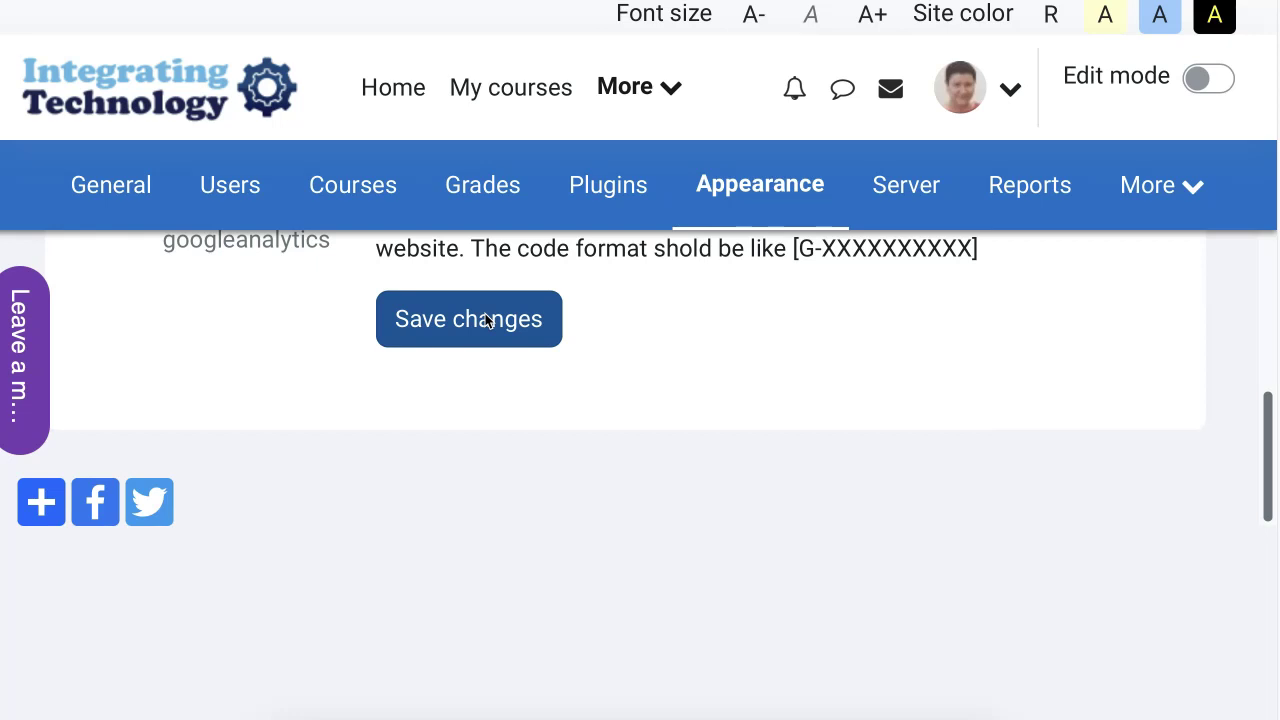
Save the Moove theme changes, then log out from the user menu
{"action": "left_click", "coordinate": [487, 319]}
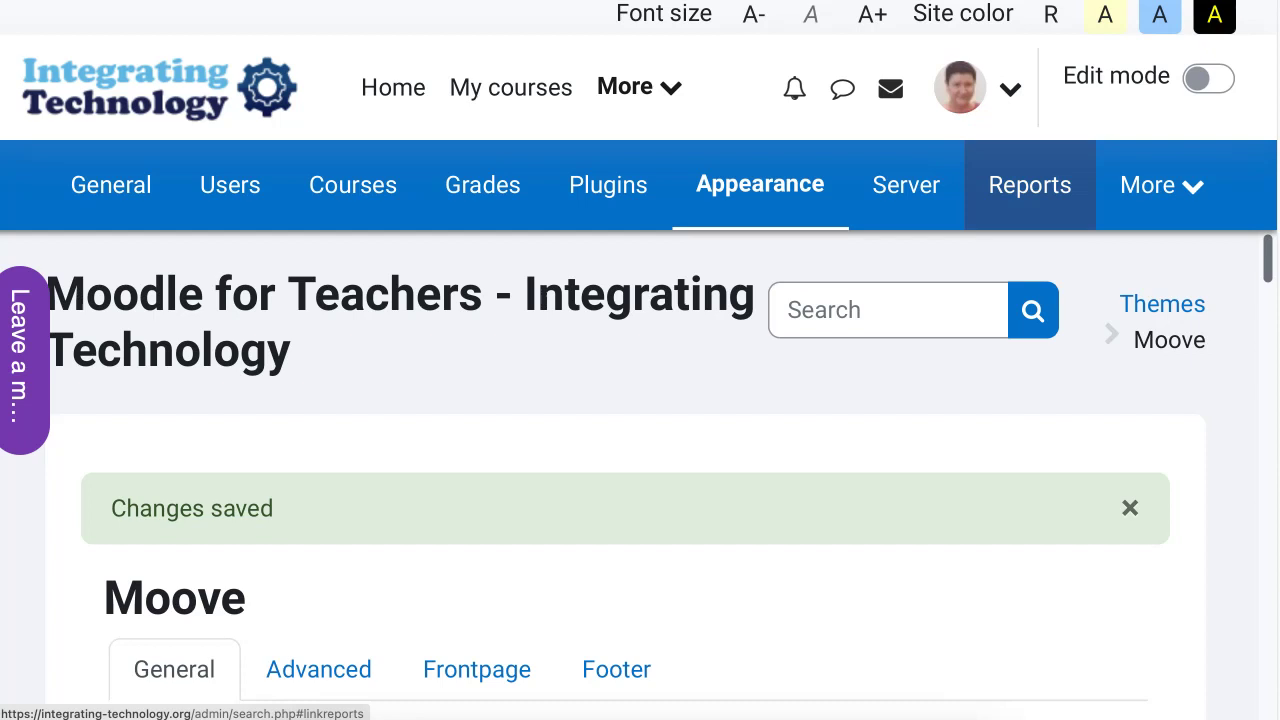
{"action": "left_click", "coordinate": [1008, 90]}
{"action": "scroll", "coordinate": [818, 281], "scroll_direction": "down", "scroll_amount": 1}
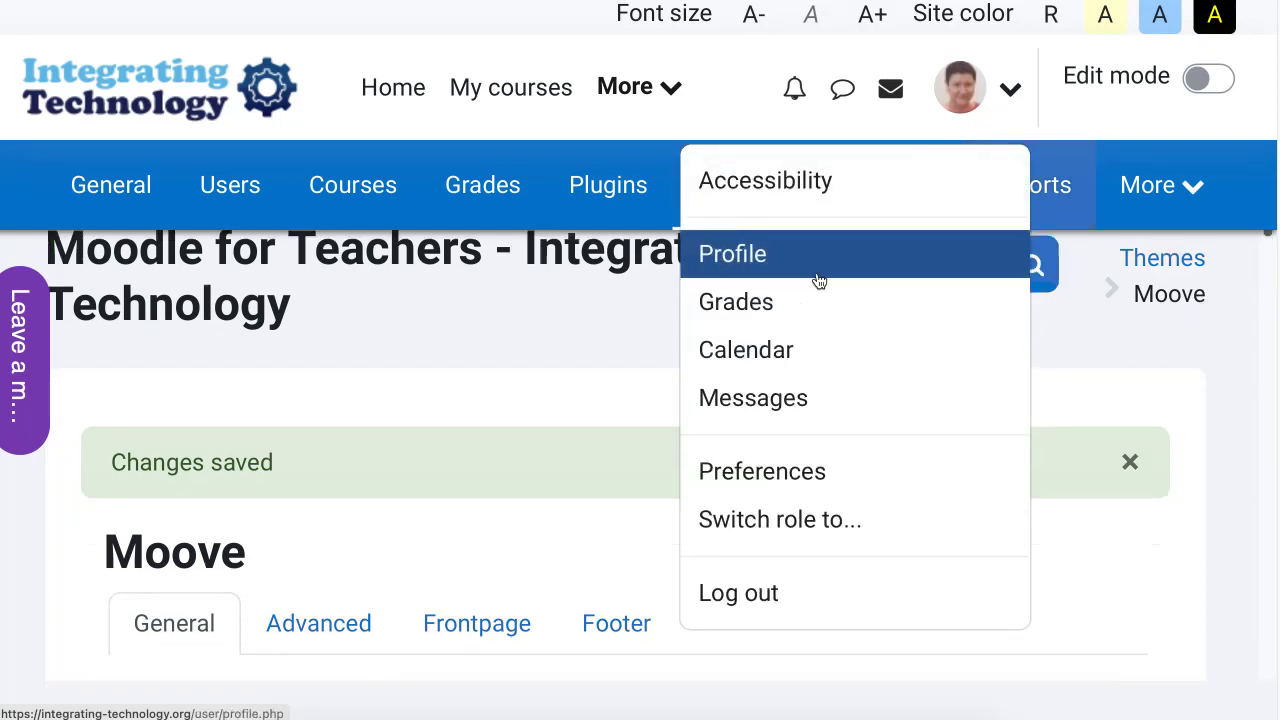
{"action": "key", "text": "Escape"}
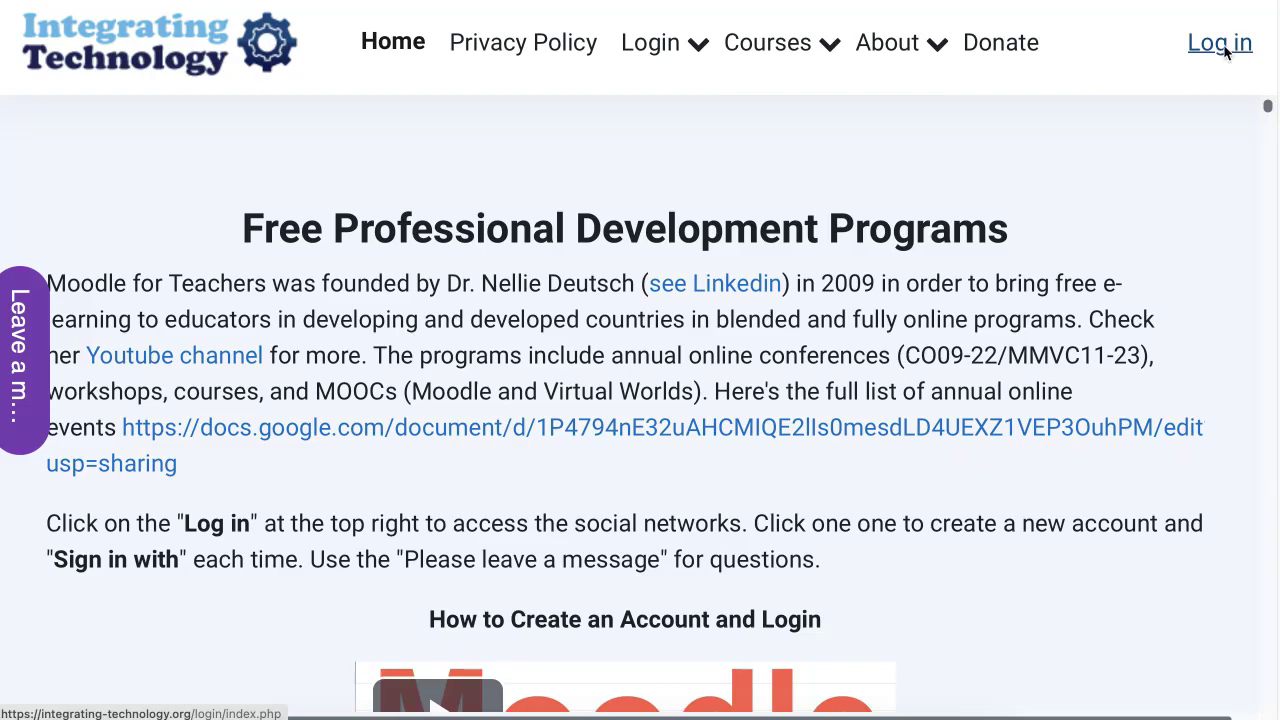
Open the login page and confirm it lists only Google, Facebook, Microsoft, LinkedIn, Yahoo and guest sign-in
{"action": "left_click", "coordinate": [1224, 45]}
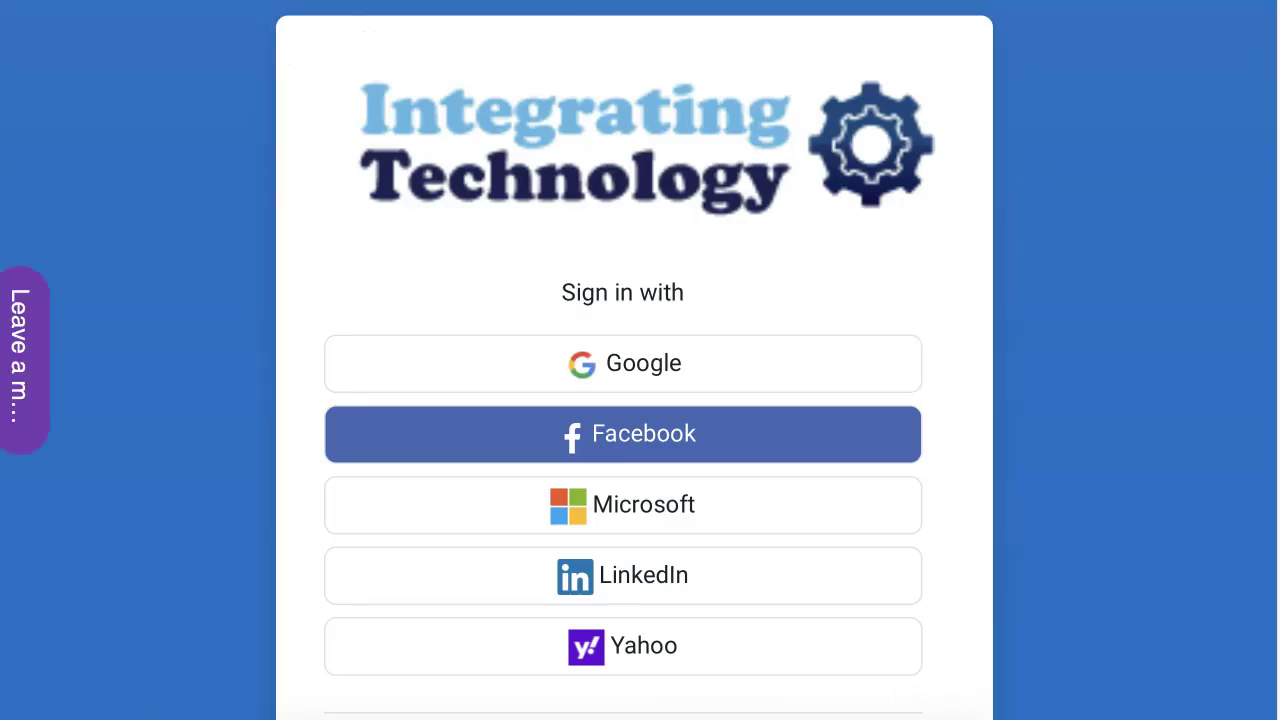
{"action": "scroll", "coordinate": [755, 121], "scroll_direction": "down", "scroll_amount": 3}
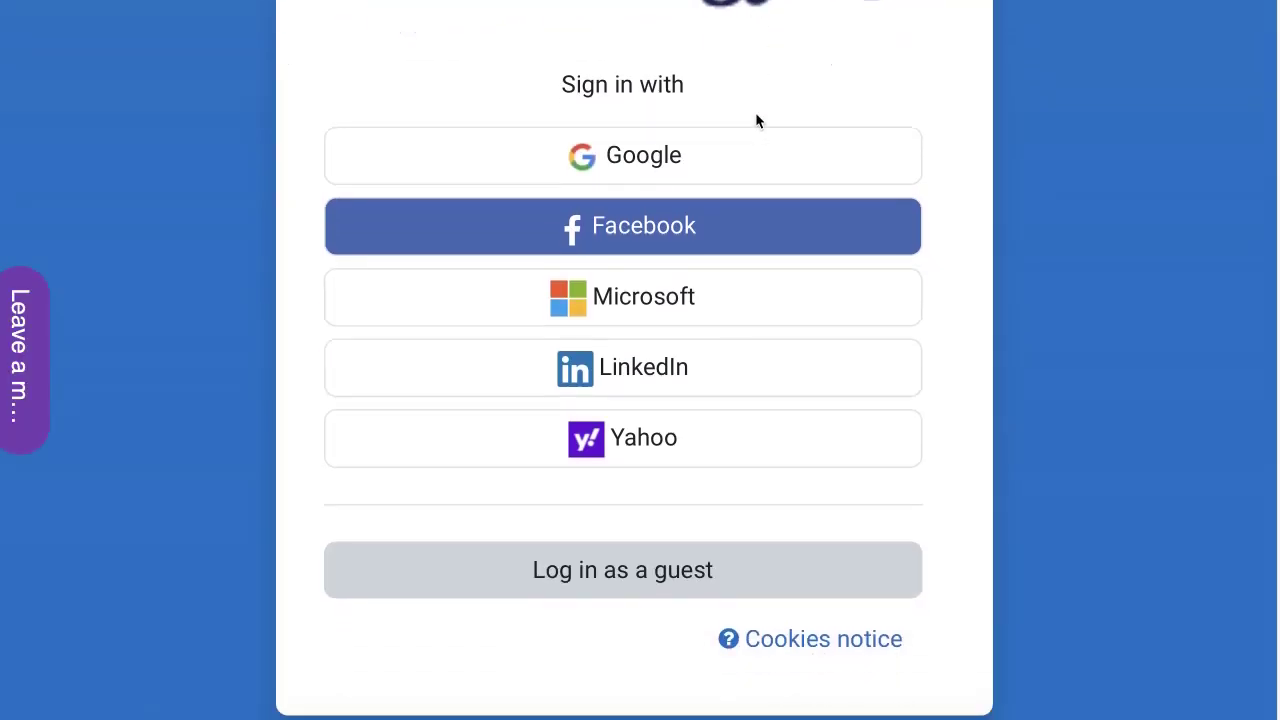
{"action": "scroll", "coordinate": [755, 121], "scroll_direction": "up", "scroll_amount": 3}
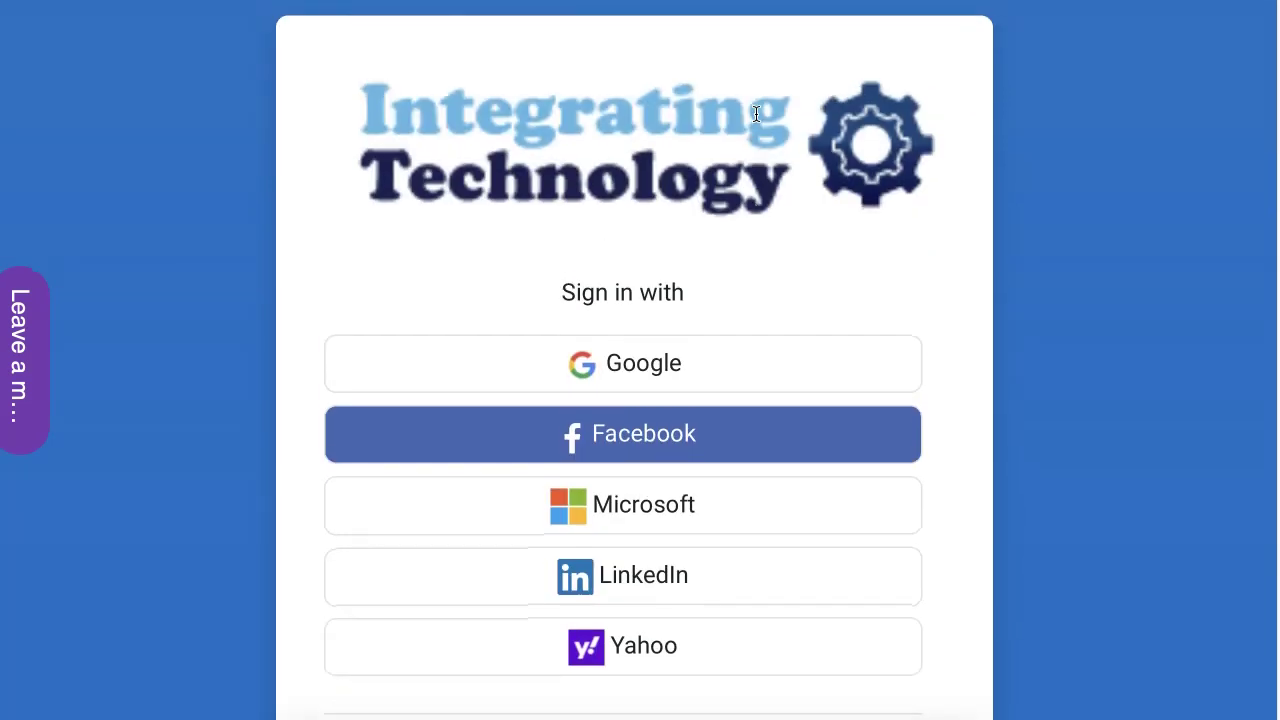
{"action": "scroll", "coordinate": [756, 113], "scroll_direction": "down", "scroll_amount": 1}
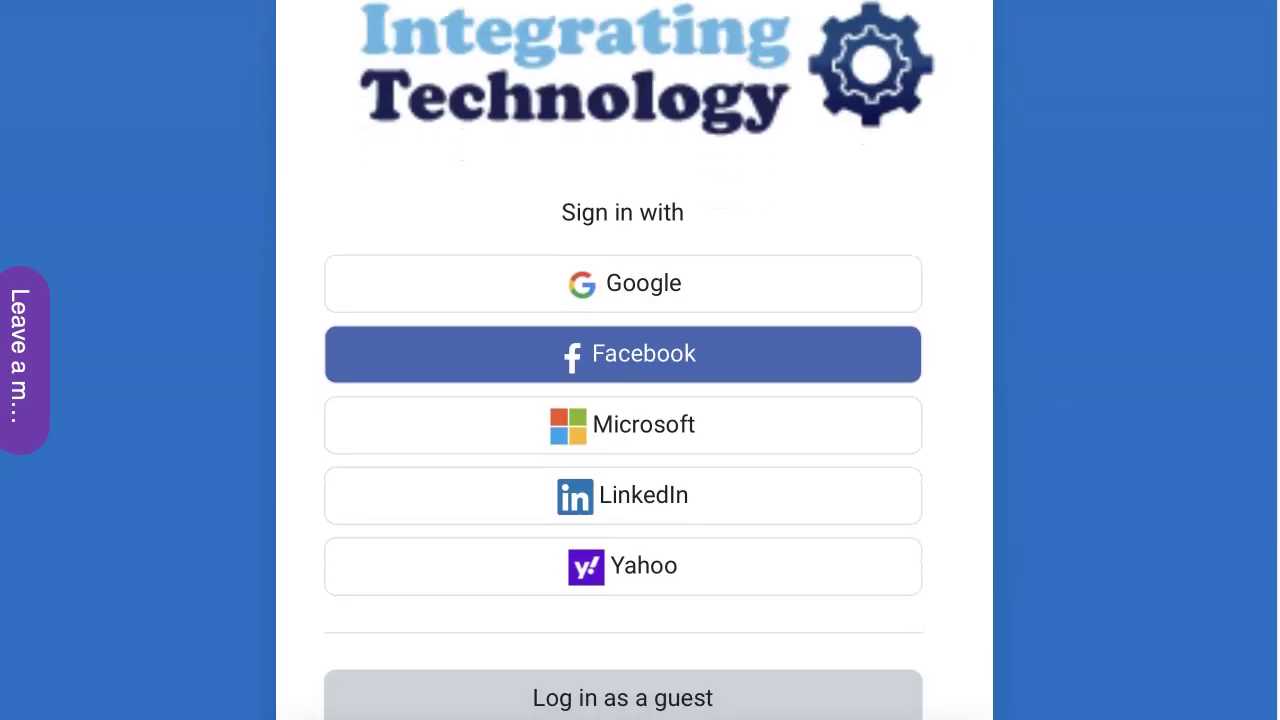